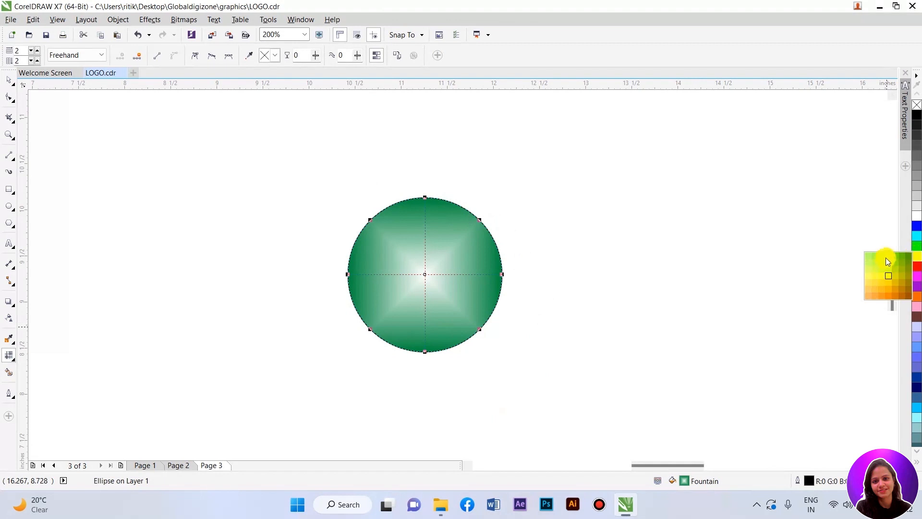
Step: Apply a mesh fill to the circle and add mesh lines to form a 4×4 grid
{"action": "double_click", "coordinate": [371, 274]}
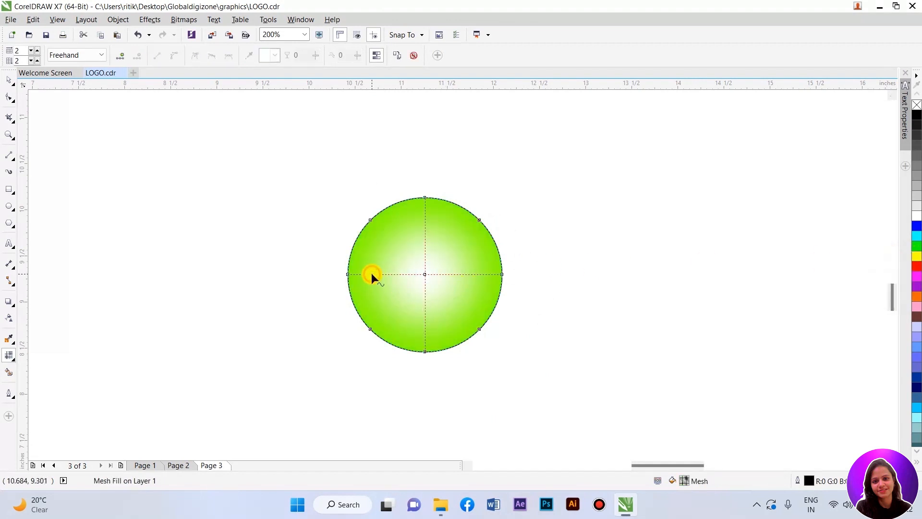
{"action": "double_click", "coordinate": [425, 225]}
{"action": "double_click", "coordinate": [472, 275]}
{"action": "double_click", "coordinate": [423, 319]}
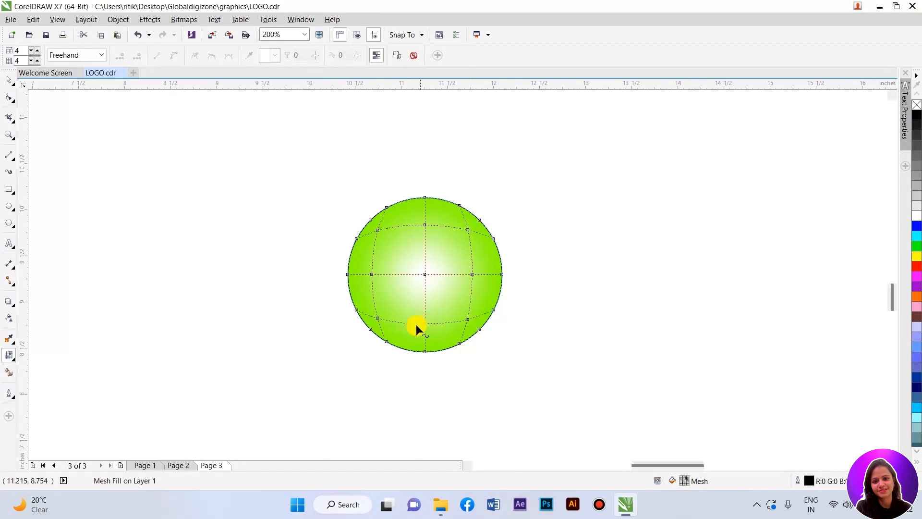
Step: Select the inner mesh nodes of the circle and color them orange (#FE8B00)
{"action": "left_click_drag", "start_coordinate": [474, 321], "coordinate": [475, 322]}
{"action": "left_click", "coordinate": [545, 325]}
{"action": "left_click_drag", "start_coordinate": [474, 313], "coordinate": [473, 238]}
{"action": "left_click_drag", "start_coordinate": [419, 329], "coordinate": [425, 332]}
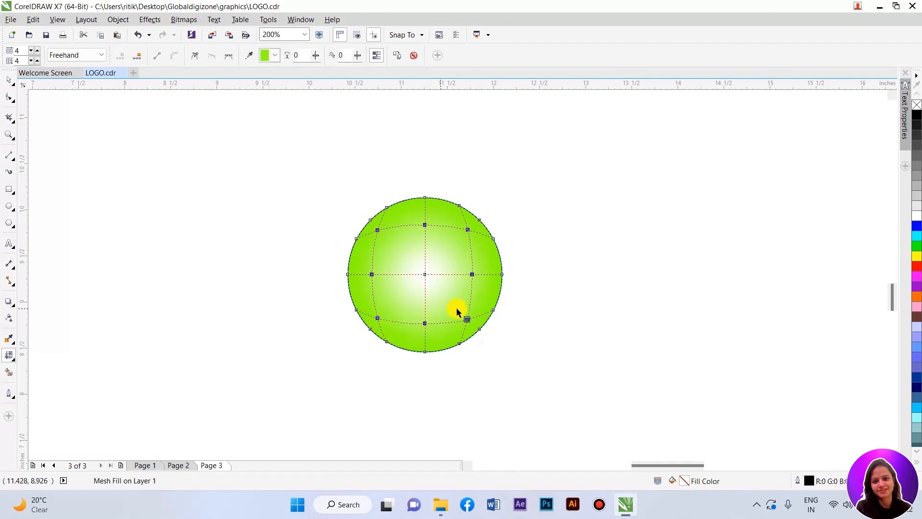
{"action": "left_click", "coordinate": [917, 257]}
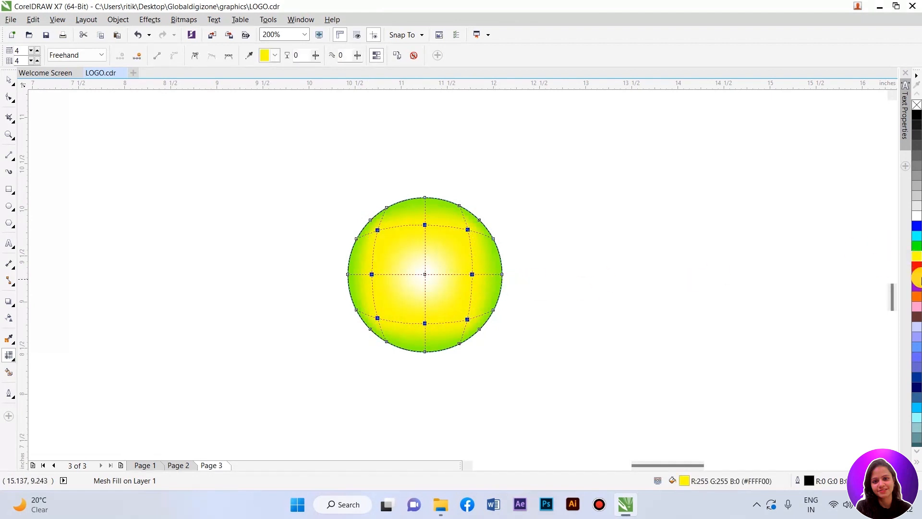
{"action": "left_click", "coordinate": [916, 296]}
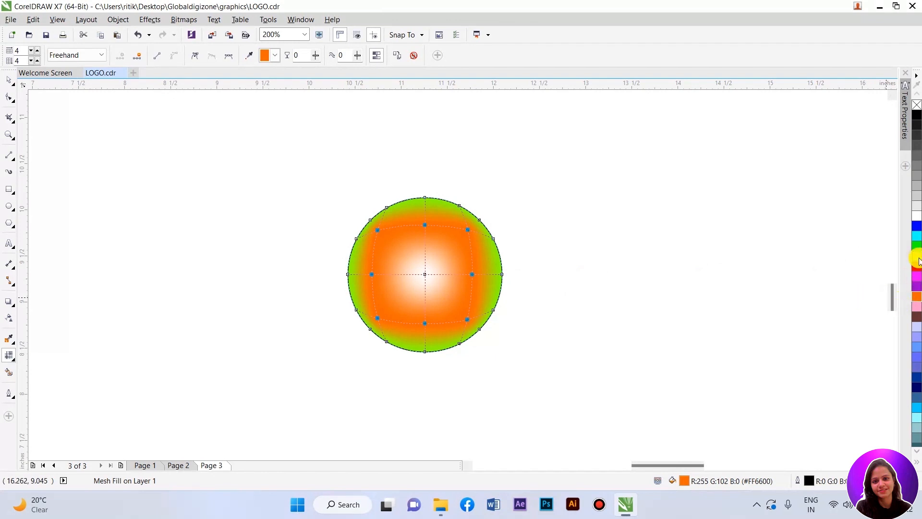
{"action": "left_click_drag", "start_coordinate": [919, 260], "coordinate": [917, 273]}
{"action": "left_click", "coordinate": [888, 300]}
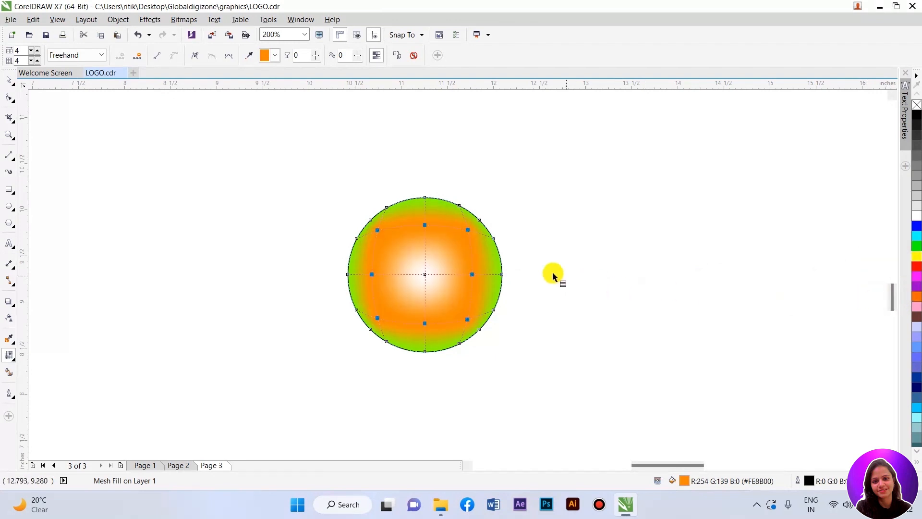
Step: Drag several inner mesh nodes to reshape the orange area inside the circle
{"action": "scroll", "coordinate": [372, 224], "scroll_direction": "up", "scroll_amount": 2}
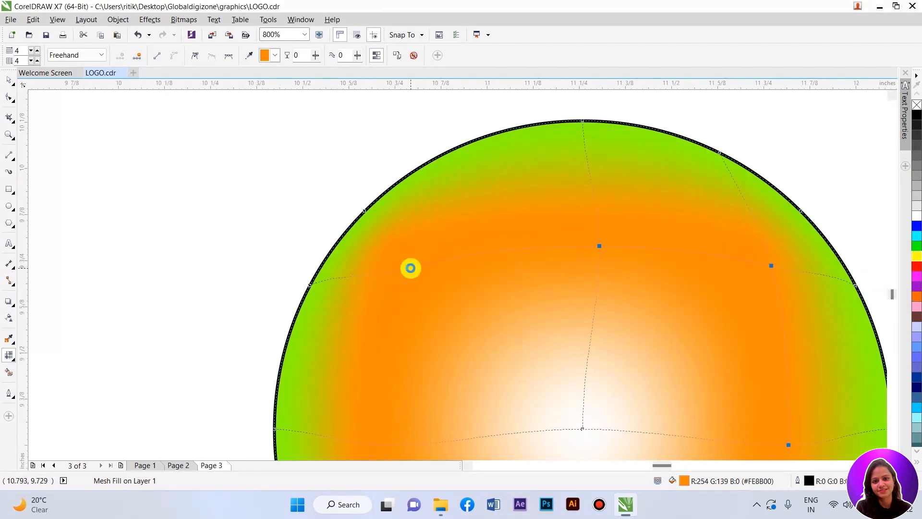
{"action": "scroll", "coordinate": [411, 268], "scroll_direction": "down", "scroll_amount": 1}
{"action": "left_click_drag", "start_coordinate": [595, 255], "coordinate": [591, 259]}
{"action": "left_click", "coordinate": [508, 237]}
{"action": "left_click", "coordinate": [409, 259]}
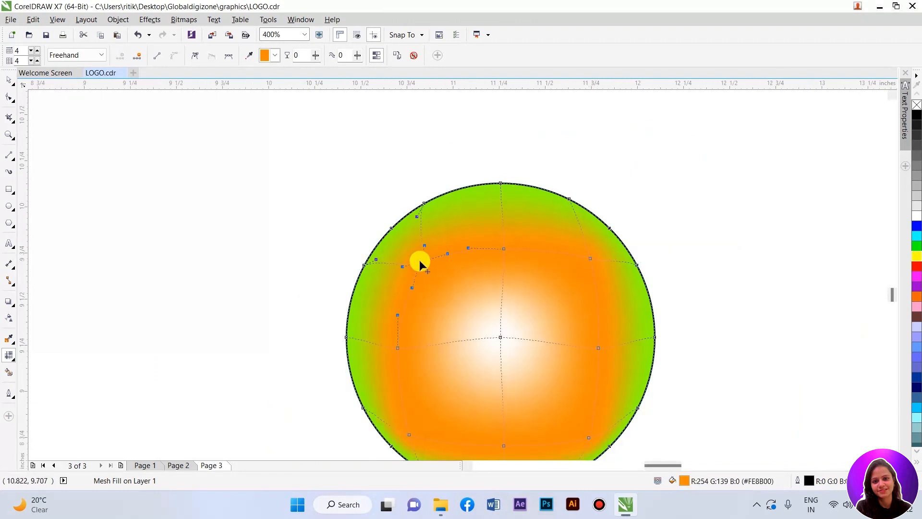
{"action": "left_click", "coordinate": [586, 259]}
{"action": "scroll", "coordinate": [509, 231], "scroll_direction": "down", "scroll_amount": 1}
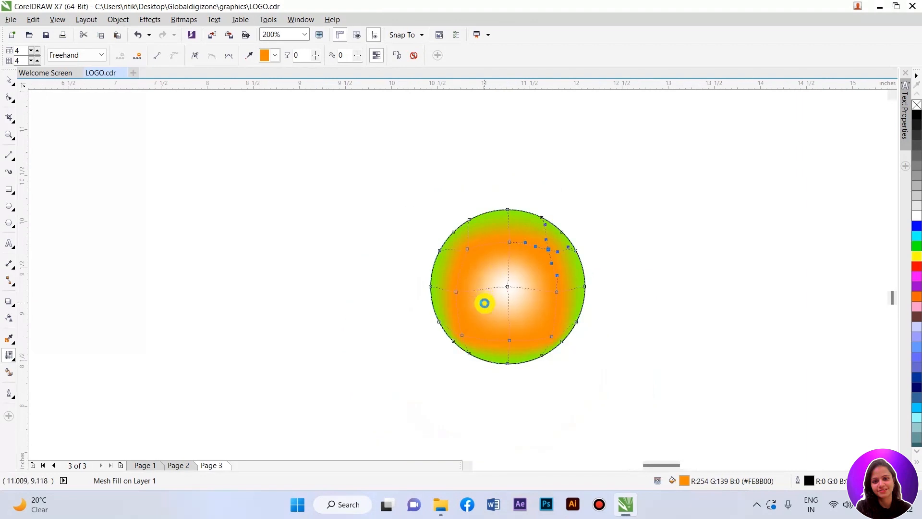
{"action": "scroll", "coordinate": [480, 297], "scroll_direction": "up", "scroll_amount": 1}
{"action": "left_click_drag", "start_coordinate": [437, 365], "coordinate": [452, 352]}
{"action": "left_click", "coordinate": [619, 370]}
{"action": "left_click_drag", "start_coordinate": [618, 370], "coordinate": [615, 355]}
{"action": "left_click_drag", "start_coordinate": [535, 376], "coordinate": [534, 375]}
{"action": "left_click_drag", "start_coordinate": [449, 194], "coordinate": [466, 198]}
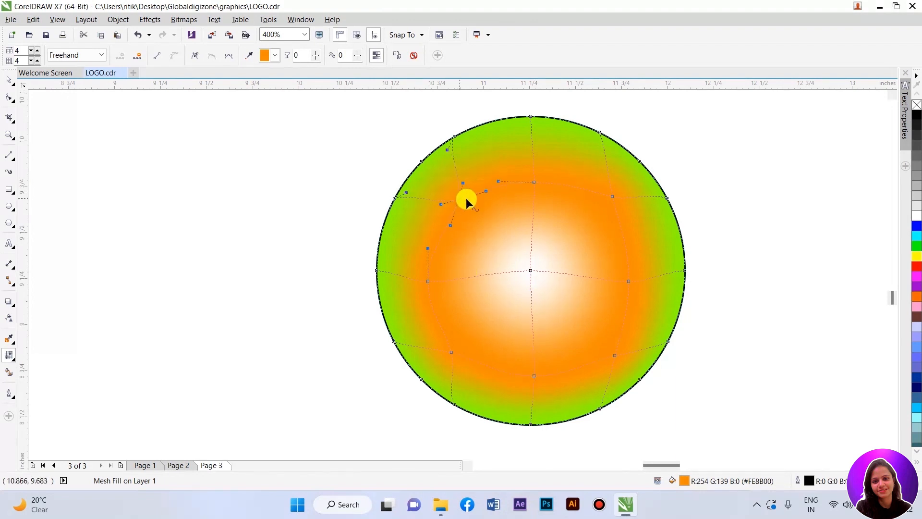
{"action": "left_click_drag", "start_coordinate": [612, 193], "coordinate": [610, 199]}
{"action": "left_click_drag", "start_coordinate": [627, 281], "coordinate": [623, 278]}
Step: Color the circle's center mesh node yellow
{"action": "left_click", "coordinate": [530, 271]}
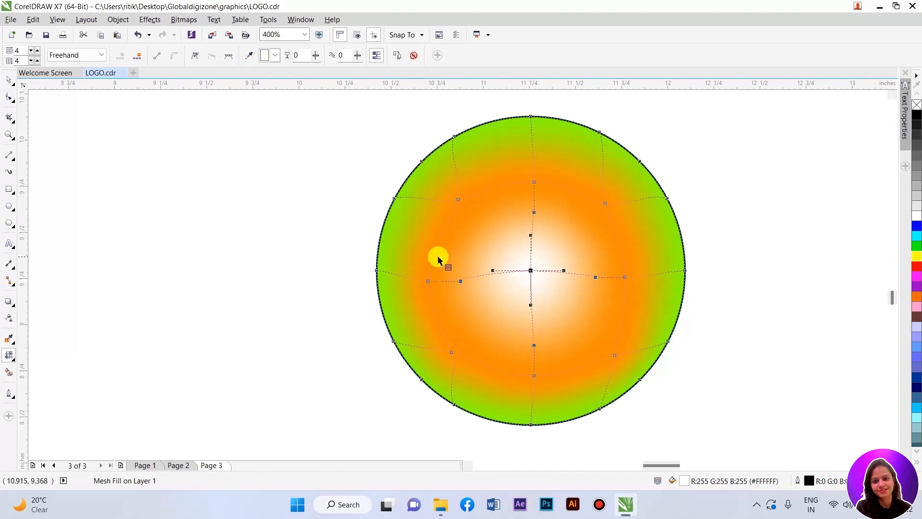
{"action": "left_click", "coordinate": [917, 257]}
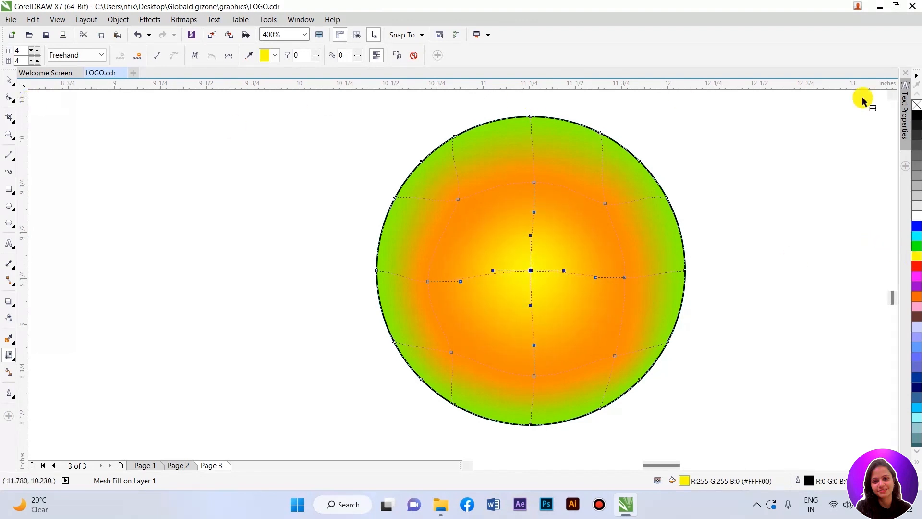
{"action": "left_click", "coordinate": [773, 115]}
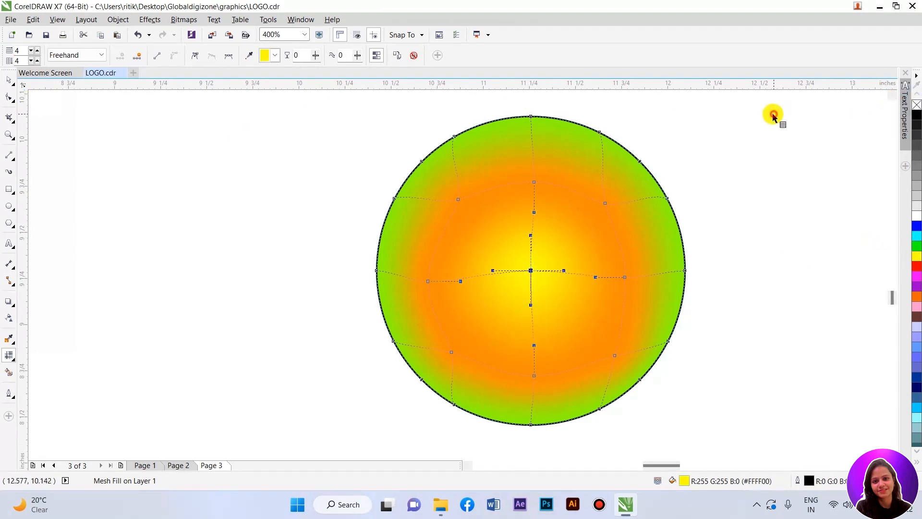
Step: Remove the circle's outline
{"action": "key", "text": "space"}
{"action": "right_click", "coordinate": [917, 105]}
{"action": "scroll", "coordinate": [360, 192], "scroll_direction": "down", "scroll_amount": 2}
{"action": "left_click", "coordinate": [534, 309]}
{"action": "scroll", "coordinate": [480, 307], "scroll_direction": "down", "scroll_amount": 1}
{"action": "scroll", "coordinate": [471, 294], "scroll_direction": "up", "scroll_amount": 1}
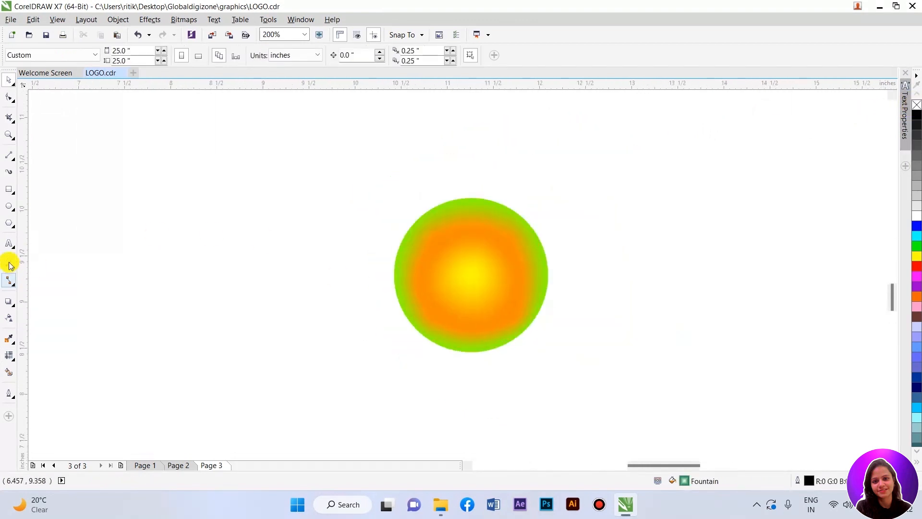
Step: Draw a tall rectangle about 1.02 × 3.79 inches rising from the circle's center
{"action": "left_click", "coordinate": [10, 206]}
{"action": "key", "text": "space"}
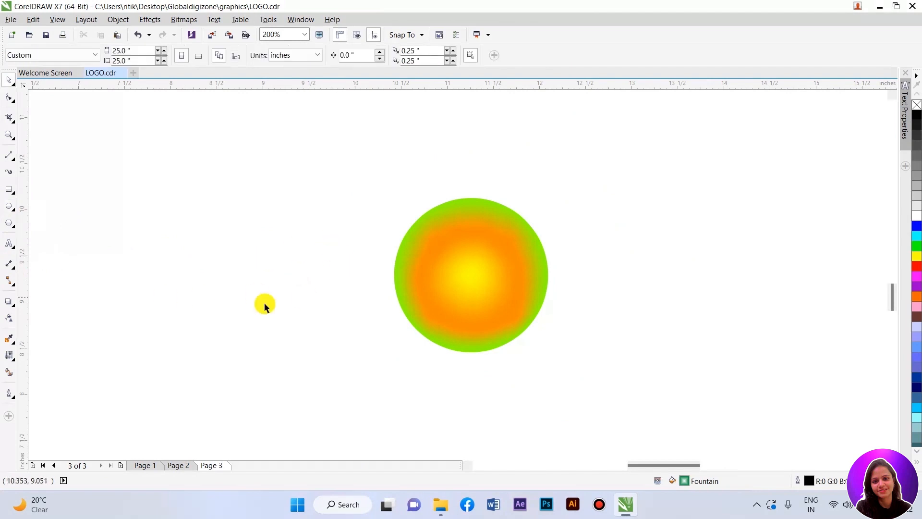
{"action": "left_click", "coordinate": [11, 190]}
{"action": "scroll", "coordinate": [442, 309], "scroll_direction": "down", "scroll_amount": 1}
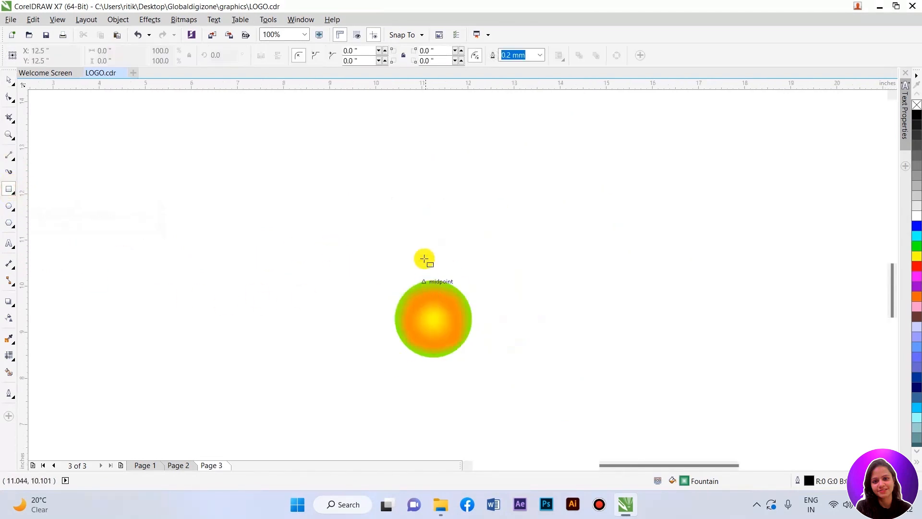
{"action": "left_click_drag", "start_coordinate": [406, 144], "coordinate": [456, 318]}
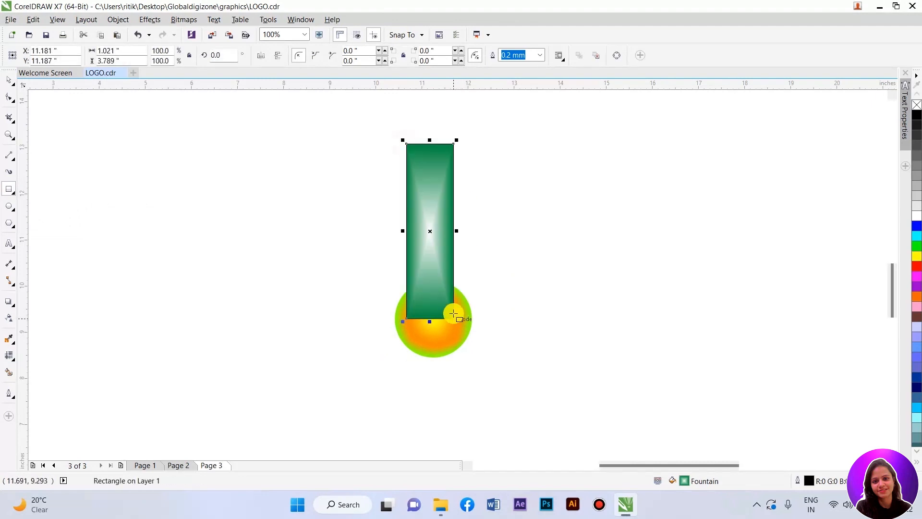
Step: Remove the rectangle's fill and convert it to curves
{"action": "left_click", "coordinate": [916, 104]}
{"action": "key", "text": "ctrl+q"}
{"action": "key", "text": "F10"}
Step: Delete one bottom corner node and move the other bottom node to the circle's center
{"action": "key", "text": "Delete"}
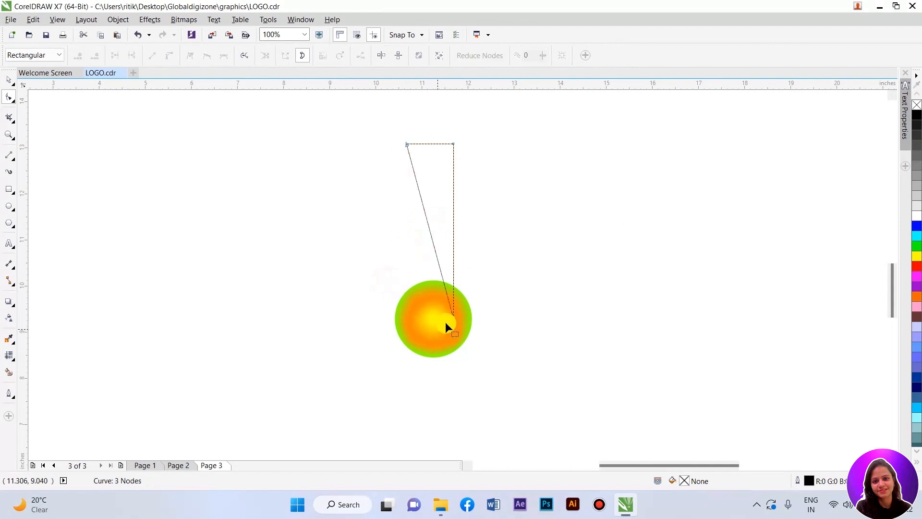
{"action": "left_click_drag", "start_coordinate": [453, 316], "coordinate": [433, 318]}
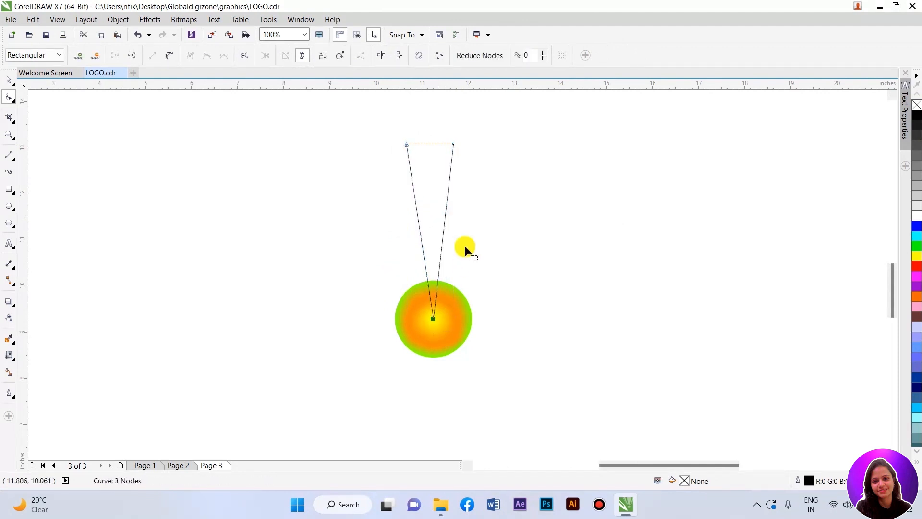
Step: Select and delete the two top nodes so the shape becomes a rounded teardrop
{"action": "scroll", "coordinate": [433, 129], "scroll_direction": "up", "scroll_amount": 2}
{"action": "mouse_move", "coordinate": [428, 156]}
{"action": "left_mouse_down"}
{"action": "mouse_move", "coordinate": [425, 143]}
{"action": "mouse_move", "coordinate": [431, 152]}
{"action": "left_mouse_up"}
{"action": "left_click_drag", "start_coordinate": [359, 132], "coordinate": [578, 195]}
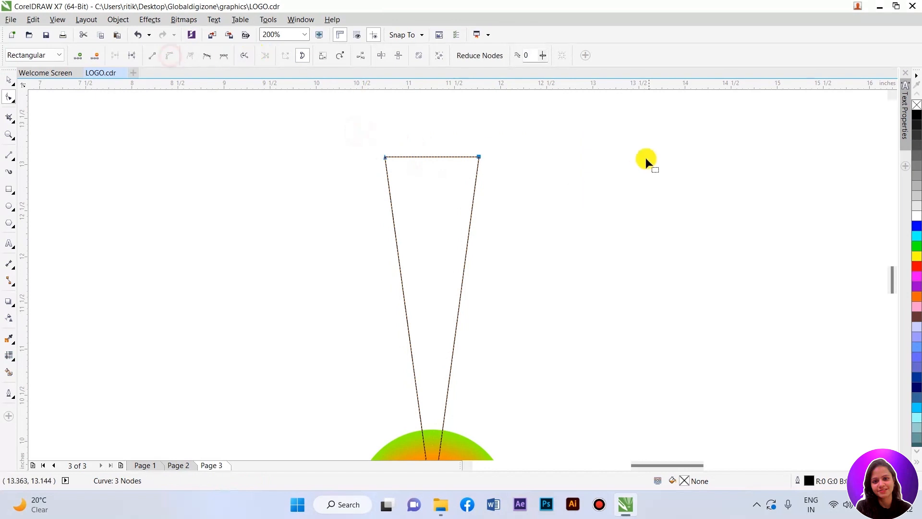
{"action": "scroll", "coordinate": [430, 202], "scroll_direction": "down", "scroll_amount": 2}
{"action": "scroll", "coordinate": [439, 175], "scroll_direction": "up", "scroll_amount": 2}
{"action": "left_click_drag", "start_coordinate": [422, 183], "coordinate": [420, 133]}
{"action": "key", "text": "Delete"}
{"action": "scroll", "coordinate": [446, 201], "scroll_direction": "down", "scroll_amount": 2}
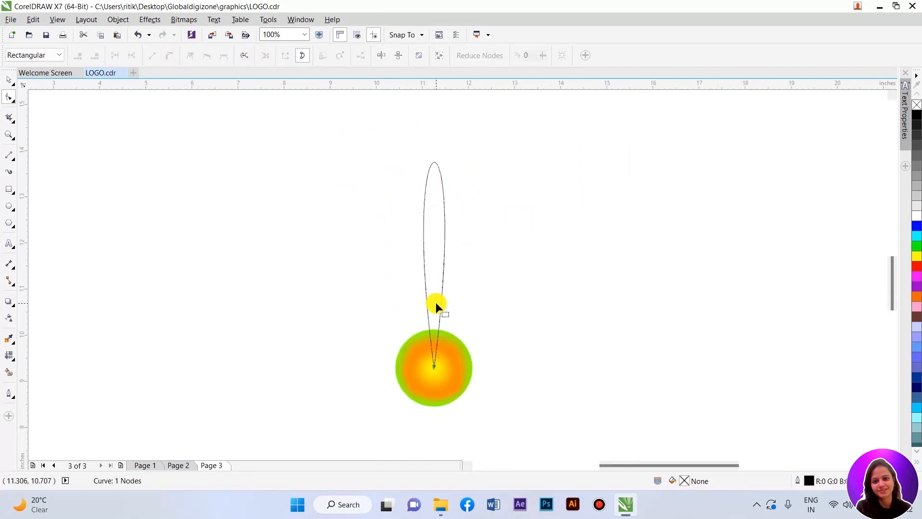
Step: Widen the teardrop's top by dragging its node's control handles outward
{"action": "left_click", "coordinate": [434, 367]}
{"action": "left_click_drag", "start_coordinate": [473, 90], "coordinate": [503, 106]}
{"action": "left_click_drag", "start_coordinate": [398, 98], "coordinate": [354, 120]}
{"action": "left_click_drag", "start_coordinate": [502, 106], "coordinate": [523, 108]}
Step: Rotate and nudge the teardrop so it stands upright with its tip at the circle's center
{"action": "key", "text": "space"}
{"action": "left_click_drag", "start_coordinate": [447, 209], "coordinate": [439, 209]}
{"action": "scroll", "coordinate": [446, 360], "scroll_direction": "up", "scroll_amount": 2}
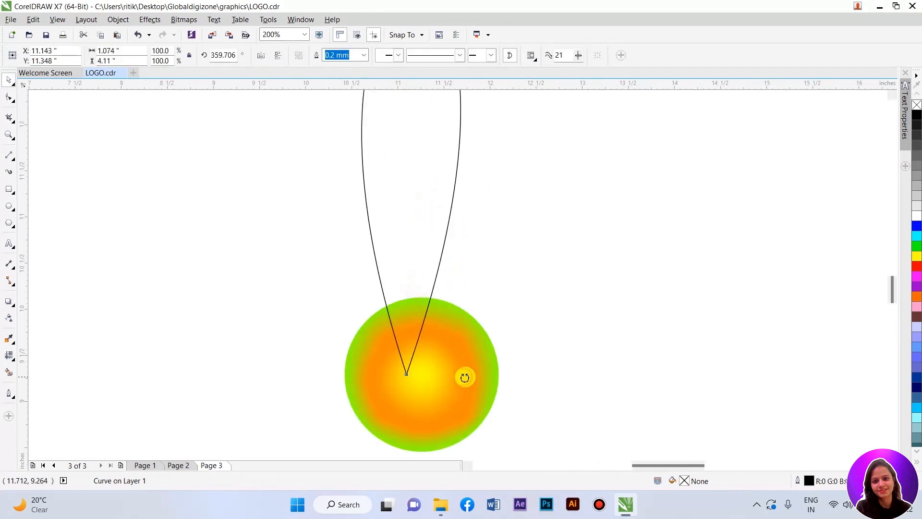
{"action": "scroll", "coordinate": [468, 389], "scroll_direction": "up", "scroll_amount": 4}
{"action": "left_click_drag", "start_coordinate": [440, 331], "coordinate": [450, 331]}
{"action": "scroll", "coordinate": [451, 331], "scroll_direction": "down", "scroll_amount": 2}
{"action": "left_click", "coordinate": [493, 323]}
{"action": "scroll", "coordinate": [449, 367], "scroll_direction": "down", "scroll_amount": 1}
{"action": "left_click", "coordinate": [419, 265]}
{"action": "left_click_drag", "start_coordinate": [419, 265], "coordinate": [426, 264]}
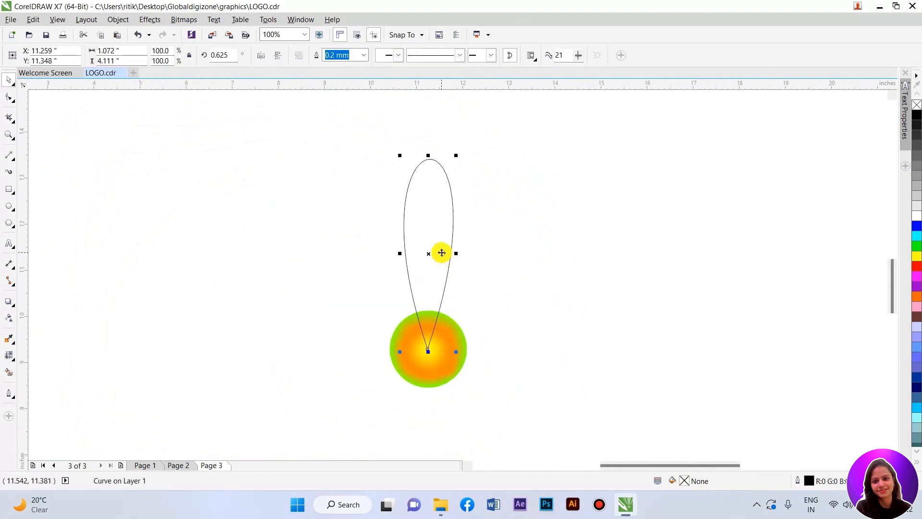
{"action": "left_click", "coordinate": [453, 155]}
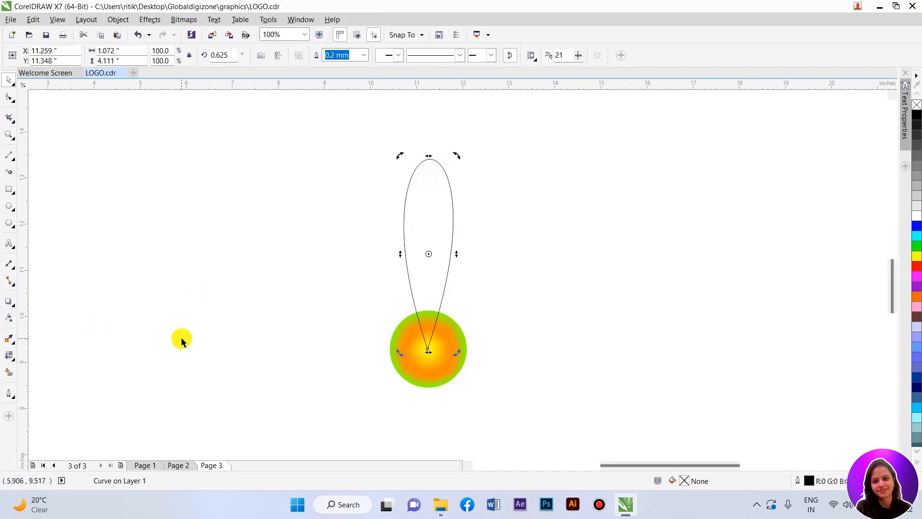
Step: Apply a mesh fill to the teardrop and color it purple
{"action": "left_click", "coordinate": [9, 355]}
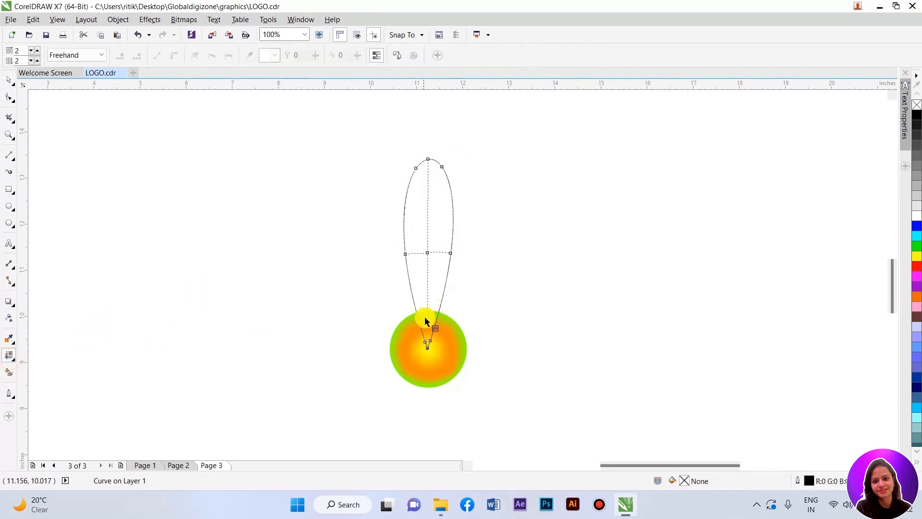
{"action": "left_click_drag", "start_coordinate": [426, 328], "coordinate": [412, 234]}
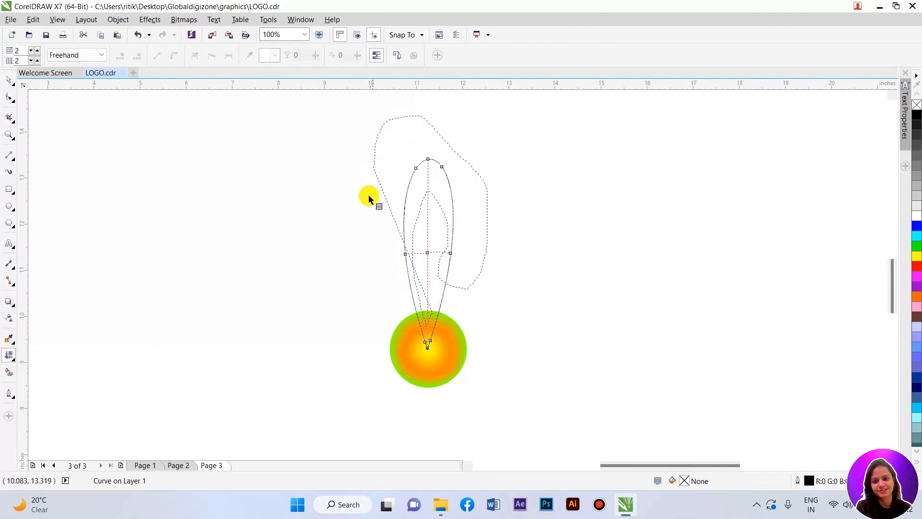
{"action": "left_click_drag", "start_coordinate": [453, 300], "coordinate": [449, 284]}
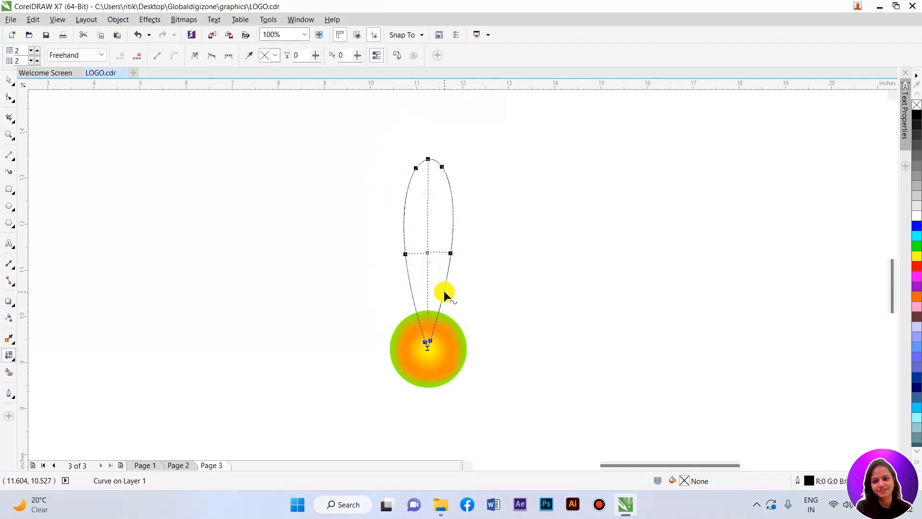
{"action": "left_click_drag", "start_coordinate": [920, 290], "coordinate": [901, 308]}
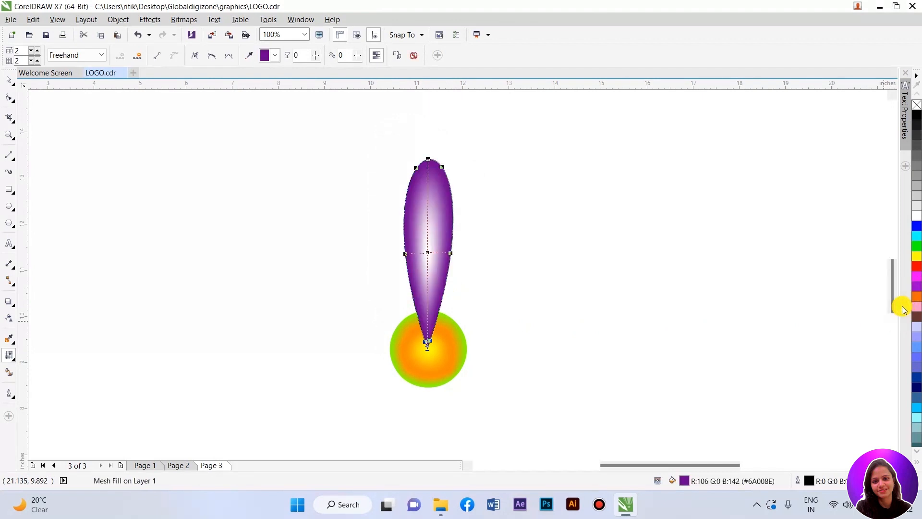
Step: Color the teardrop's center mesh node magenta and deselect
{"action": "left_click", "coordinate": [422, 239]}
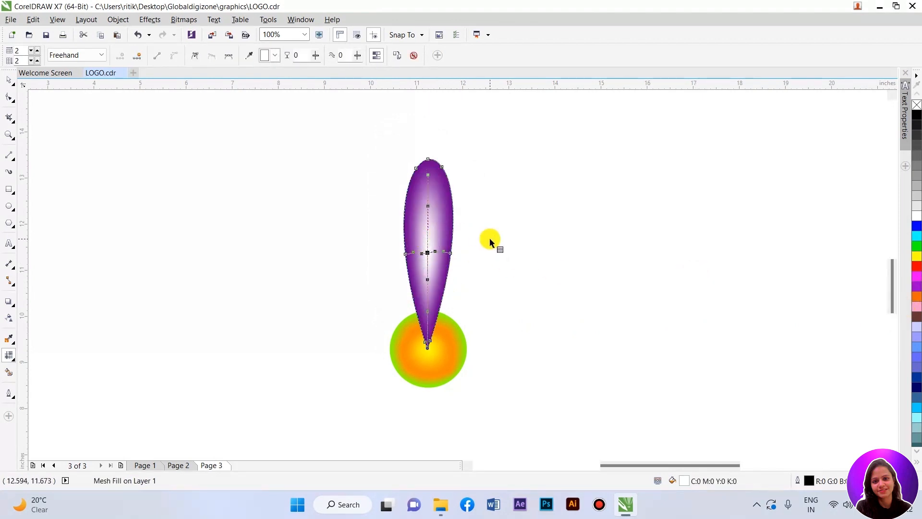
{"action": "left_click_drag", "start_coordinate": [919, 288], "coordinate": [868, 310]}
{"action": "left_click", "coordinate": [606, 275]}
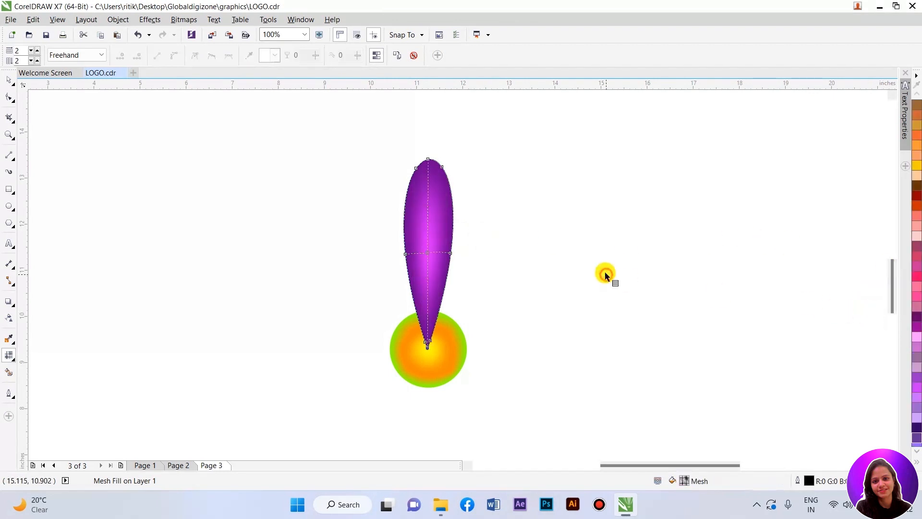
{"action": "left_click", "coordinate": [416, 247]}
{"action": "left_click", "coordinate": [9, 80]}
{"action": "left_click", "coordinate": [297, 169]}
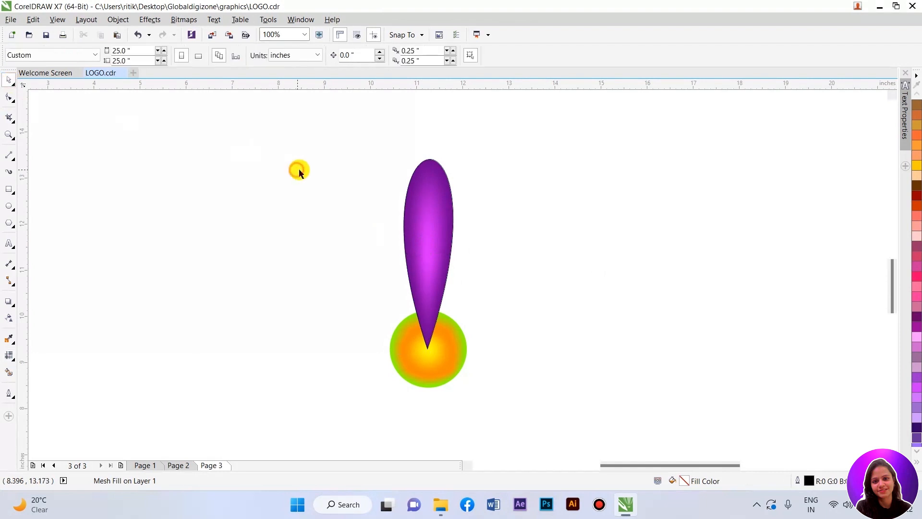
Step: Remove the teardrop's outline
{"action": "double_click", "coordinate": [424, 212]}
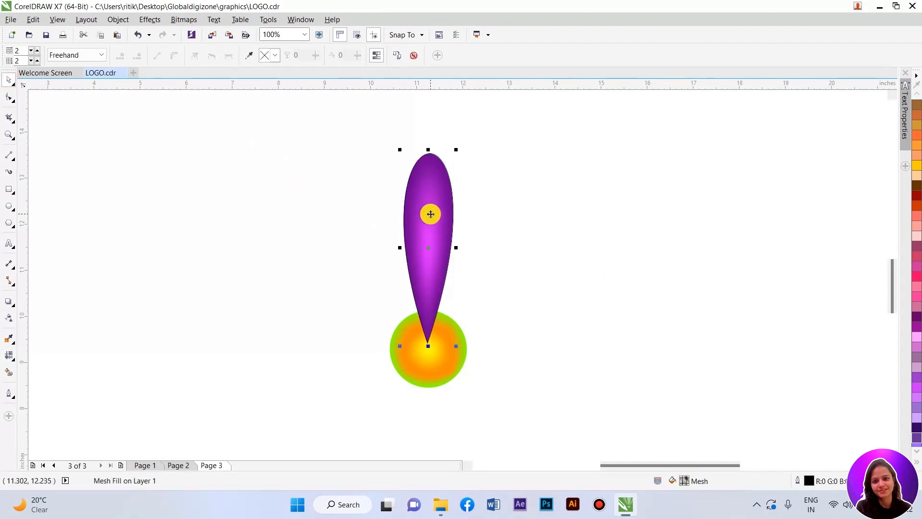
{"action": "left_click", "coordinate": [430, 214]}
{"action": "right_click", "coordinate": [438, 357]}
{"action": "left_click", "coordinate": [423, 277]}
{"action": "left_click", "coordinate": [422, 319]}
{"action": "scroll", "coordinate": [442, 366], "scroll_direction": "up", "scroll_amount": 1}
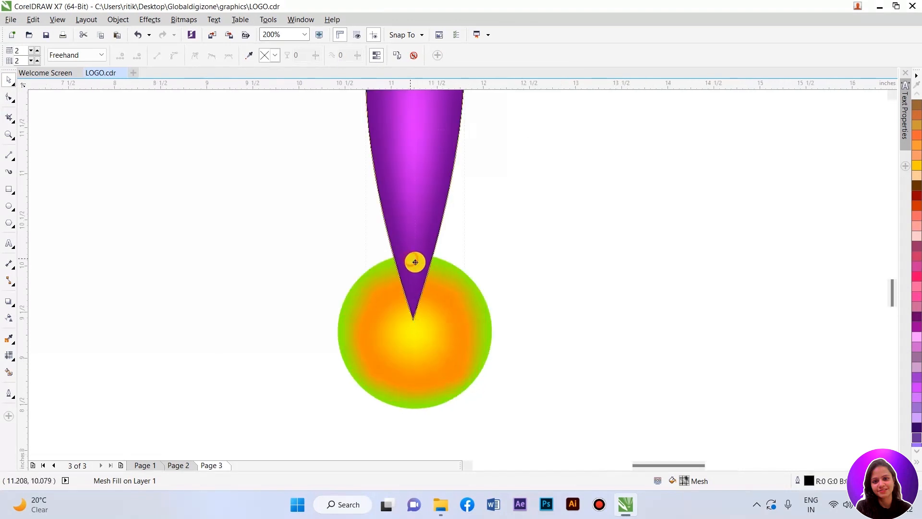
{"action": "scroll", "coordinate": [917, 122], "scroll_direction": "up", "scroll_amount": 5}
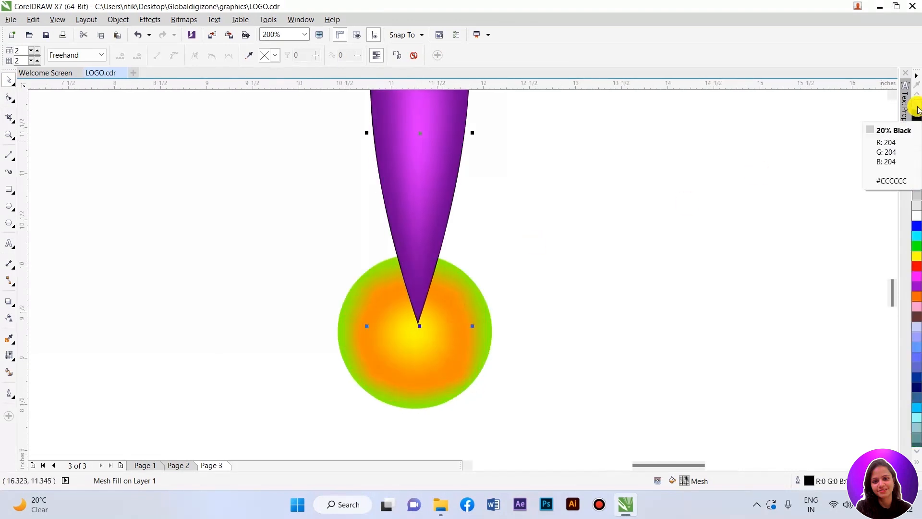
{"action": "right_click", "coordinate": [916, 105]}
{"action": "left_click_drag", "start_coordinate": [426, 226], "coordinate": [416, 310]}
{"action": "scroll", "coordinate": [415, 310], "scroll_direction": "down", "scroll_amount": 2}
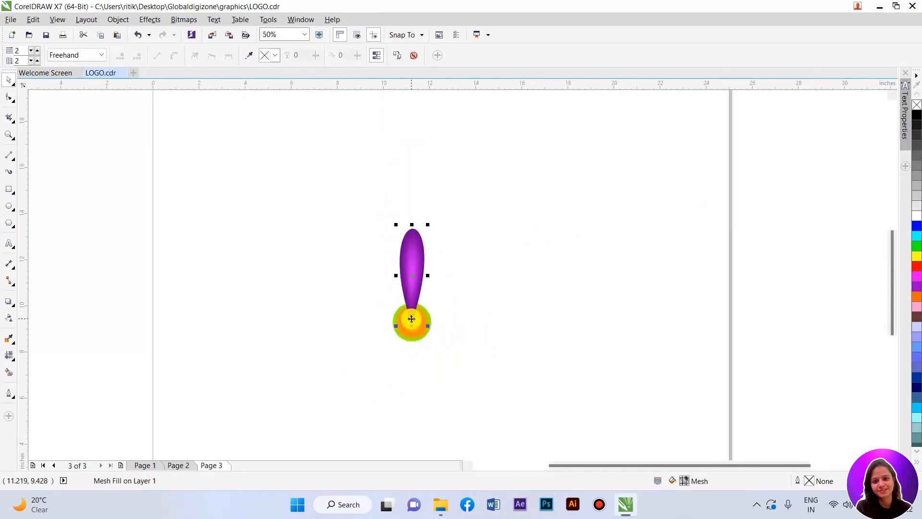
Step: Move the teardrop down so its tip sits exactly at the circle's center
{"action": "scroll", "coordinate": [413, 280], "scroll_direction": "up", "scroll_amount": 1}
{"action": "left_click_drag", "start_coordinate": [414, 246], "coordinate": [414, 333]}
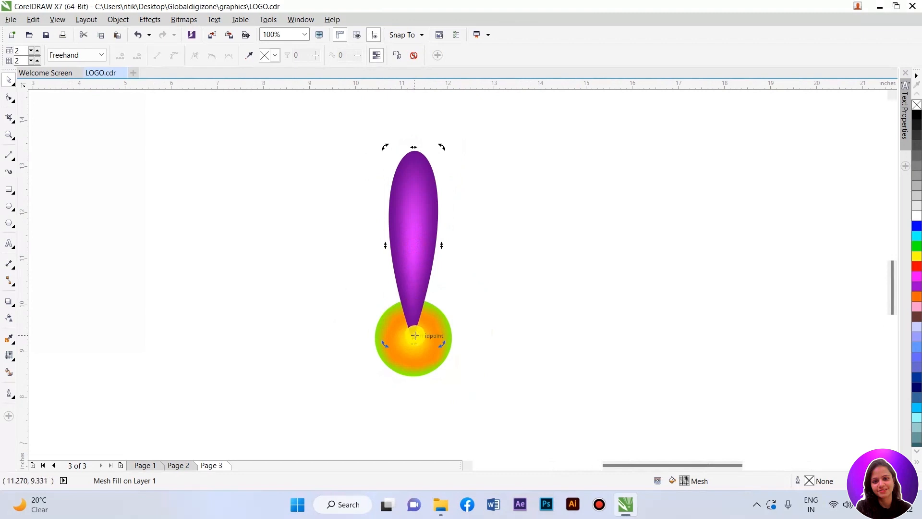
{"action": "scroll", "coordinate": [414, 342], "scroll_direction": "up", "scroll_amount": 3}
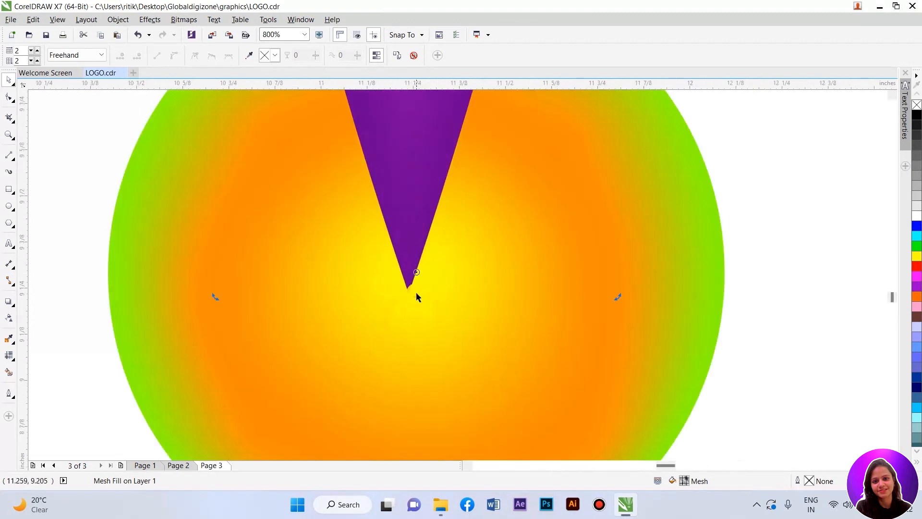
{"action": "scroll", "coordinate": [449, 253], "scroll_direction": "down", "scroll_amount": 4}
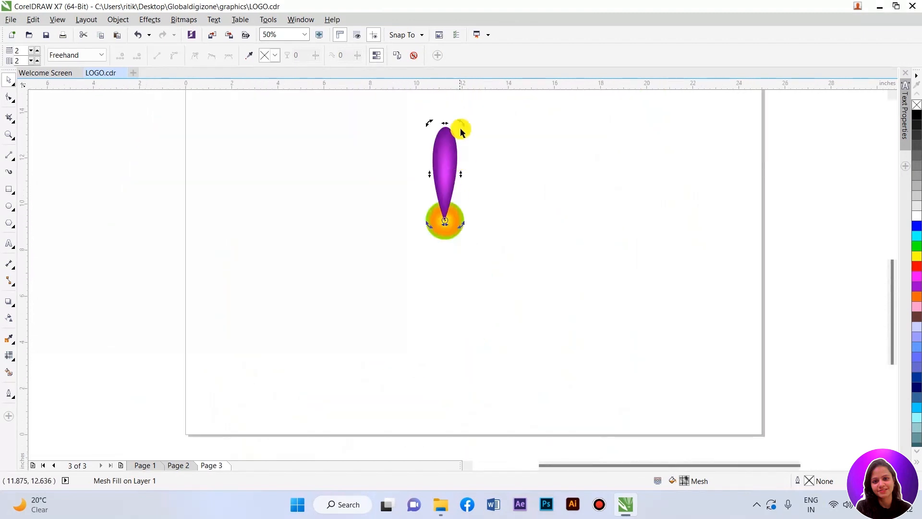
Step: Rotate a copy of the petal around the circle's center and repeat the transformation to form a ring of petals
{"action": "scroll", "coordinate": [464, 128], "scroll_direction": "up", "scroll_amount": 1}
{"action": "left_click_drag", "start_coordinate": [464, 129], "coordinate": [552, 208]}
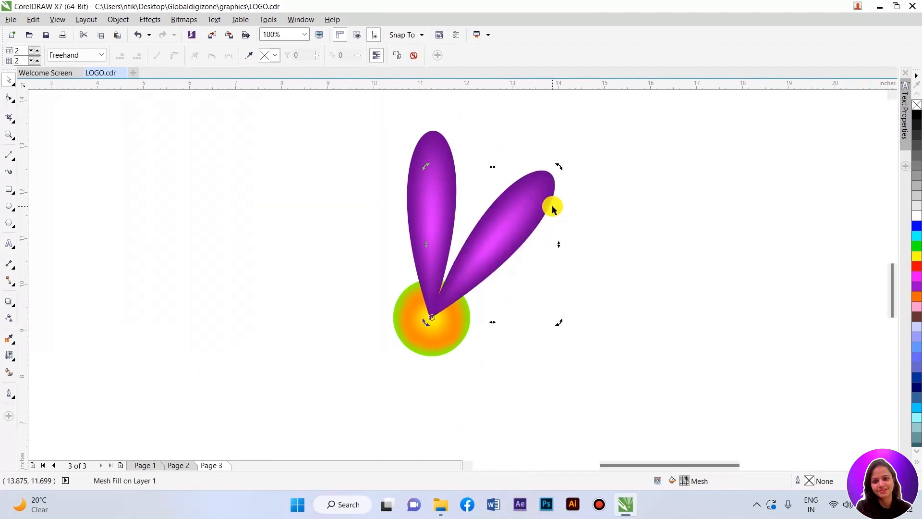
{"action": "key", "text": "ctrl+r"}
{"action": "key", "text": "ctrl+r"}
{"action": "key", "text": "ctrl+r"}
{"action": "key", "text": "ctrl+r"}
{"action": "key", "text": "ctrl+r"}
{"action": "key", "text": "ctrl+r"}
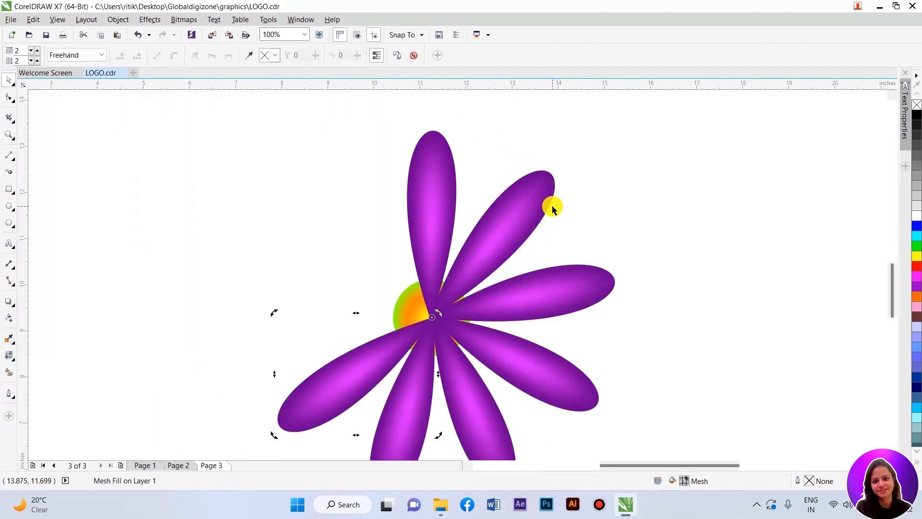
{"action": "key", "text": "ctrl+r"}
Step: Try adding rotated petal copies between the existing petals, and undo them
{"action": "scroll", "coordinate": [501, 189], "scroll_direction": "down", "scroll_amount": 1}
{"action": "scroll", "coordinate": [502, 187], "scroll_direction": "up", "scroll_amount": 1}
{"action": "left_click", "coordinate": [500, 172]}
{"action": "left_click", "coordinate": [343, 223]}
{"action": "left_click", "coordinate": [339, 214]}
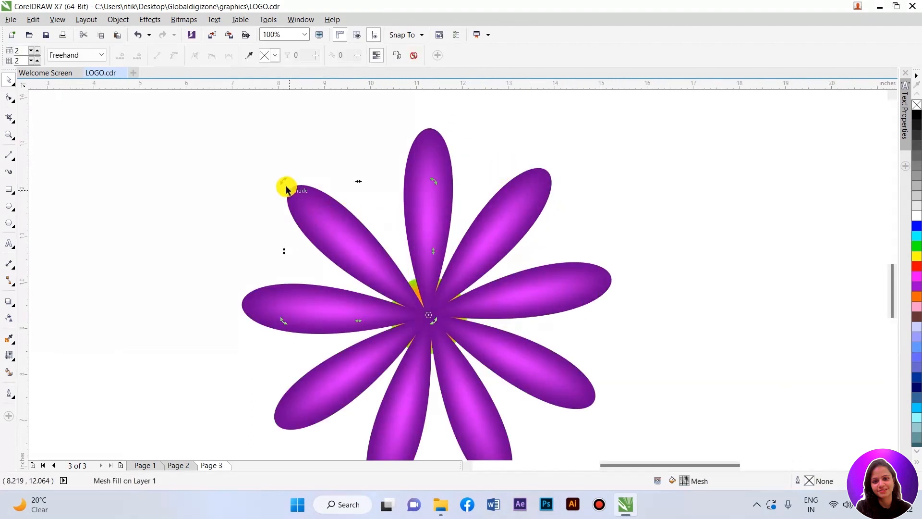
{"action": "left_click_drag", "start_coordinate": [283, 180], "coordinate": [365, 159]}
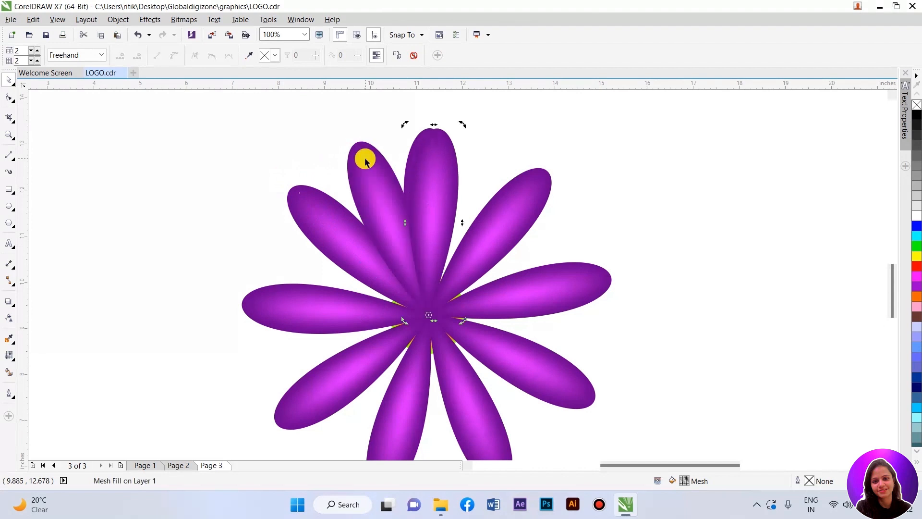
{"action": "left_click_drag", "start_coordinate": [432, 136], "coordinate": [550, 182]}
{"action": "key", "text": "ctrl+r"}
{"action": "key", "text": "ctrl+r"}
{"action": "key", "text": "ctrl+r"}
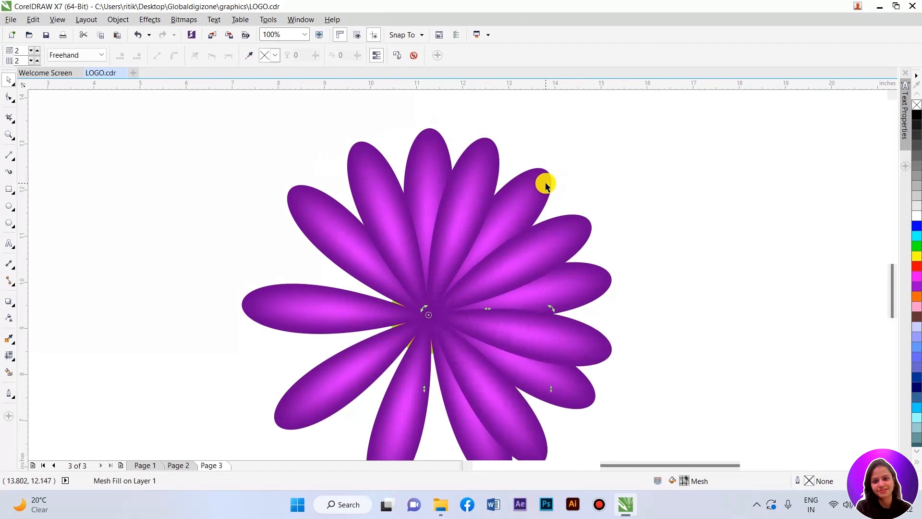
{"action": "key", "text": "ctrl+z"}
{"action": "key", "text": "ctrl+z"}
{"action": "key", "text": "ctrl+z"}
{"action": "key", "text": "ctrl+z"}
{"action": "key", "text": "ctrl+z"}
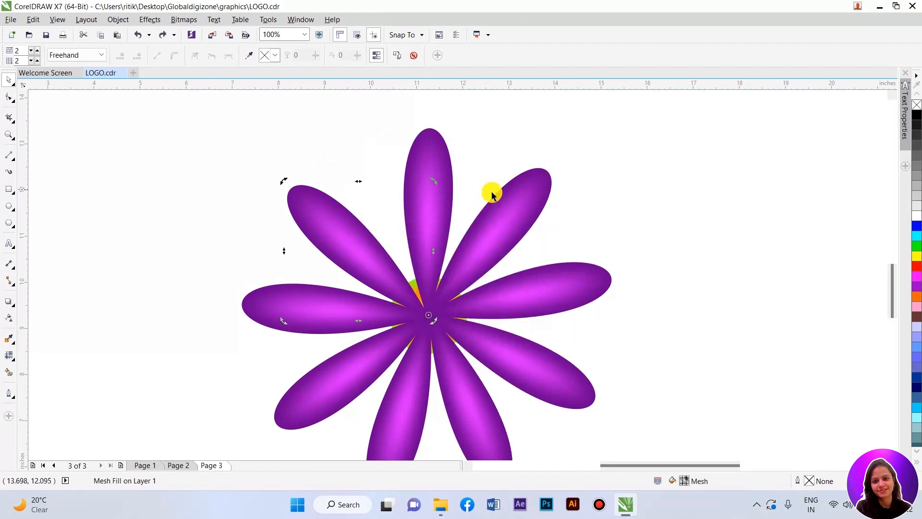
{"action": "left_click_drag", "start_coordinate": [282, 181], "coordinate": [358, 157]}
{"action": "key", "text": "ctrl+z"}
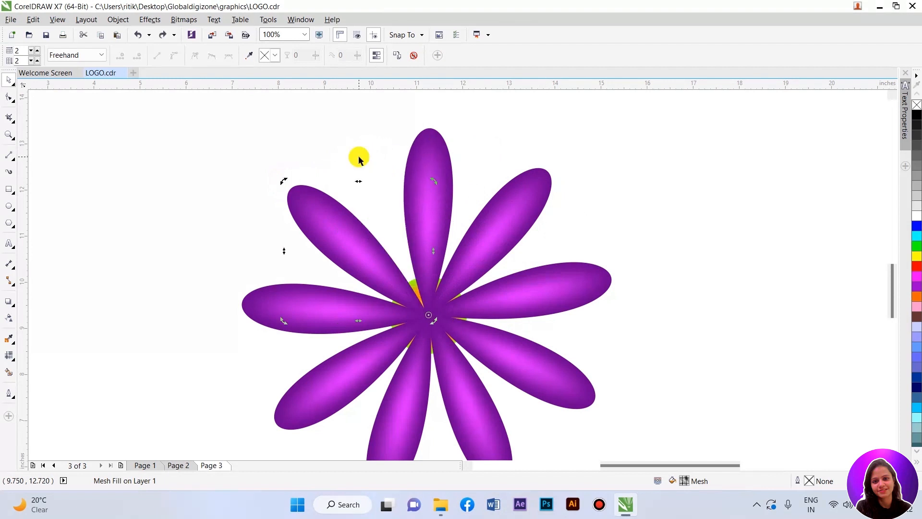
Step: Rotate copies of petals into the gaps between the existing petals and repeat the transformation
{"action": "left_click_drag", "start_coordinate": [283, 184], "coordinate": [358, 154]}
{"action": "left_click_drag", "start_coordinate": [427, 141], "coordinate": [579, 388]}
{"action": "key", "text": "ctrl+r"}
{"action": "scroll", "coordinate": [586, 230], "scroll_direction": "down", "scroll_amount": 2}
{"action": "scroll", "coordinate": [568, 257], "scroll_direction": "up", "scroll_amount": 2}
{"action": "scroll", "coordinate": [574, 233], "scroll_direction": "down", "scroll_amount": 2}
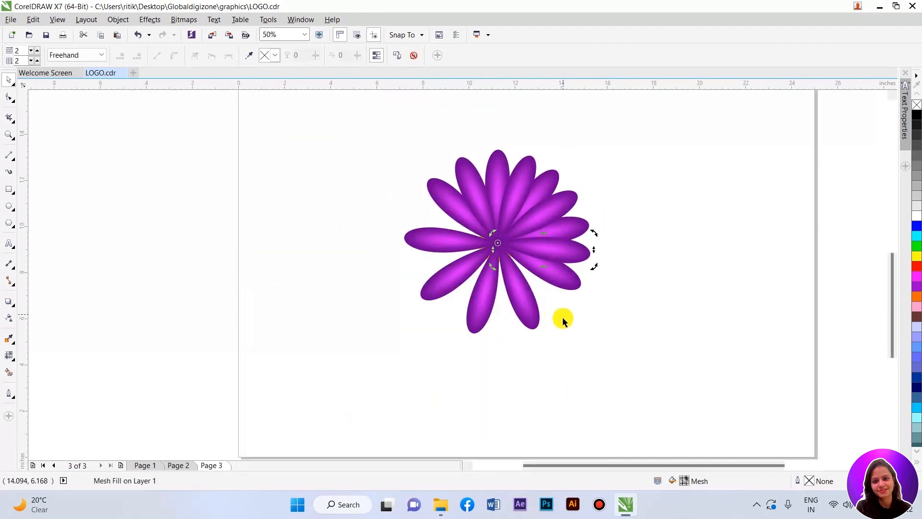
Step: Adjust the rotation of the new petals so all petals are evenly spaced around the center, then deselect
{"action": "scroll", "coordinate": [562, 315], "scroll_direction": "up", "scroll_amount": 2}
{"action": "left_click_drag", "start_coordinate": [620, 224], "coordinate": [580, 361]}
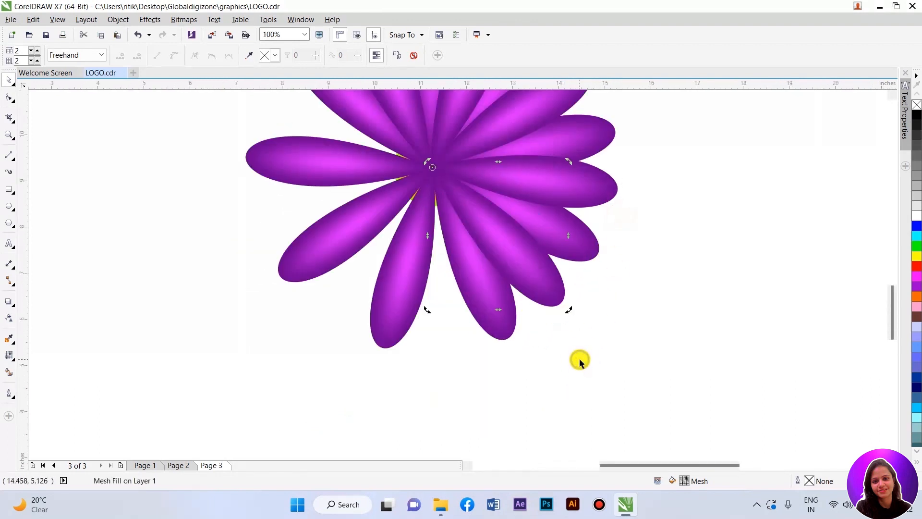
{"action": "left_click_drag", "start_coordinate": [570, 309], "coordinate": [339, 341]}
{"action": "scroll", "coordinate": [325, 270], "scroll_direction": "down", "scroll_amount": 1}
{"action": "scroll", "coordinate": [314, 195], "scroll_direction": "up", "scroll_amount": 1}
{"action": "left_click_drag", "start_coordinate": [326, 239], "coordinate": [326, 195]}
{"action": "scroll", "coordinate": [317, 250], "scroll_direction": "down", "scroll_amount": 1}
{"action": "scroll", "coordinate": [283, 298], "scroll_direction": "up", "scroll_amount": 1}
{"action": "left_click", "coordinate": [654, 265]}
{"action": "scroll", "coordinate": [534, 269], "scroll_direction": "down", "scroll_amount": 1}
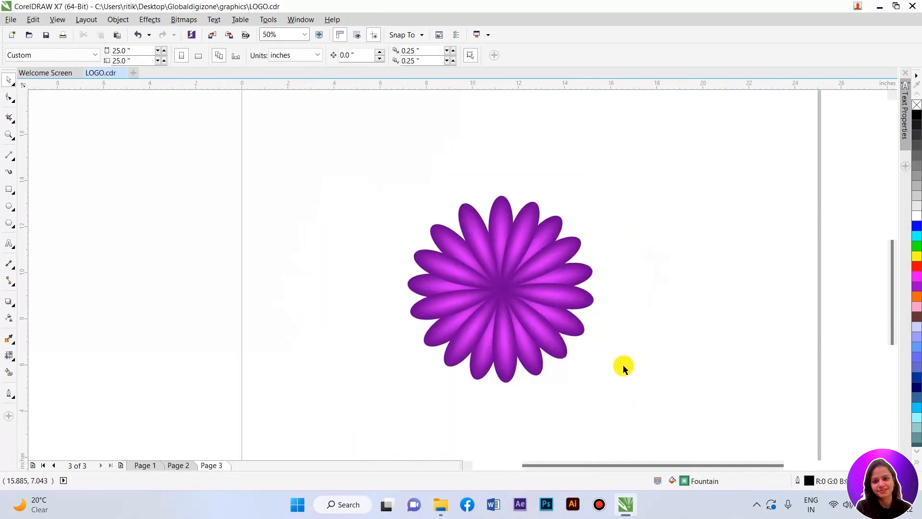
Step: Select all the petals and move them to the right, away from the center circle
{"action": "scroll", "coordinate": [572, 325], "scroll_direction": "up", "scroll_amount": 1}
{"action": "left_click", "coordinate": [572, 322]}
{"action": "left_click", "coordinate": [579, 286], "text": "shift"}
{"action": "left_click", "coordinate": [574, 235], "text": "shift"}
{"action": "left_click", "coordinate": [555, 192], "text": "shift"}
{"action": "left_click", "coordinate": [527, 146], "text": "shift"}
{"action": "left_click", "coordinate": [485, 125], "text": "shift"}
{"action": "left_click", "coordinate": [431, 116], "text": "shift"}
{"action": "left_click", "coordinate": [473, 118], "text": "shift"}
{"action": "left_click", "coordinate": [368, 139], "text": "shift"}
{"action": "left_click", "coordinate": [310, 154], "text": "shift"}
{"action": "left_click", "coordinate": [272, 193], "text": "shift"}
{"action": "left_click", "coordinate": [267, 240], "text": "shift"}
{"action": "left_click", "coordinate": [273, 298], "text": "shift"}
{"action": "left_click", "coordinate": [303, 339], "text": "shift"}
{"action": "left_click", "coordinate": [342, 373], "text": "shift"}
{"action": "left_click", "coordinate": [379, 413], "text": "shift"}
{"action": "left_click", "coordinate": [431, 421], "text": "shift"}
{"action": "left_click", "coordinate": [492, 416], "text": "shift"}
{"action": "scroll", "coordinate": [317, 329], "scroll_direction": "down", "scroll_amount": 1}
{"action": "left_click_drag", "start_coordinate": [366, 282], "coordinate": [551, 287]}
{"action": "key", "text": "ctrl+z"}
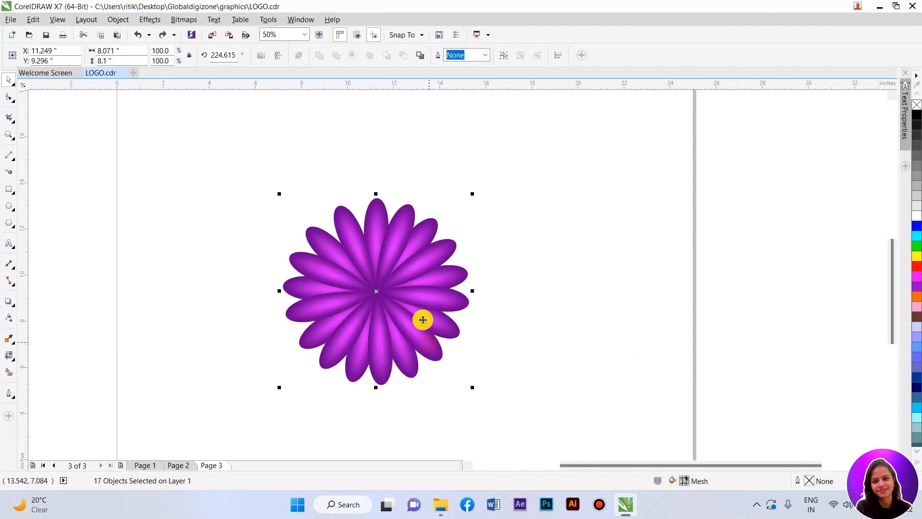
{"action": "left_click_drag", "start_coordinate": [391, 259], "coordinate": [568, 260]}
Step: Bring the center circle in front of the petals
{"action": "left_click", "coordinate": [411, 350]}
{"action": "left_click", "coordinate": [385, 303]}
{"action": "right_click", "coordinate": [378, 294]}
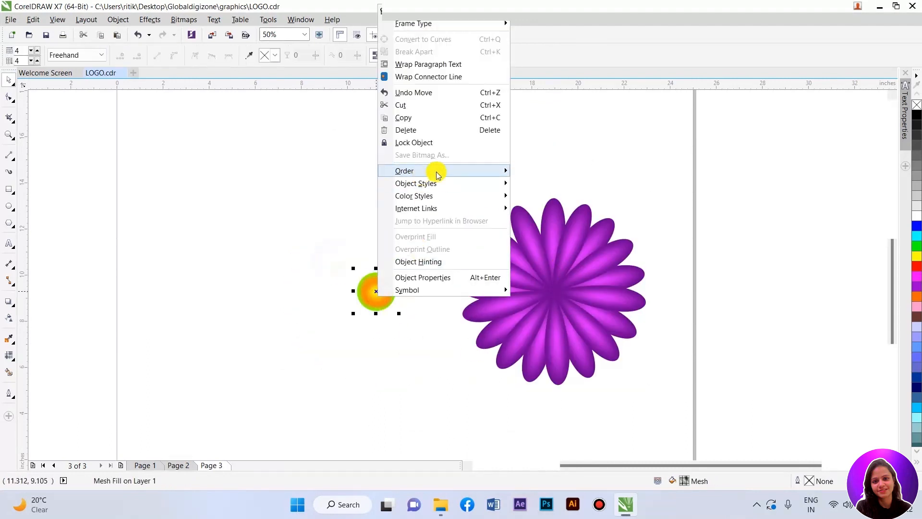
{"action": "mouse_move", "coordinate": [436, 172]}
{"action": "left_click", "coordinate": [548, 171]}
Step: Move the circle onto the center of the flower
{"action": "left_click_drag", "start_coordinate": [380, 289], "coordinate": [555, 291]}
{"action": "scroll", "coordinate": [583, 313], "scroll_direction": "up", "scroll_amount": 1}
{"action": "left_click_drag", "start_coordinate": [579, 323], "coordinate": [579, 324]}
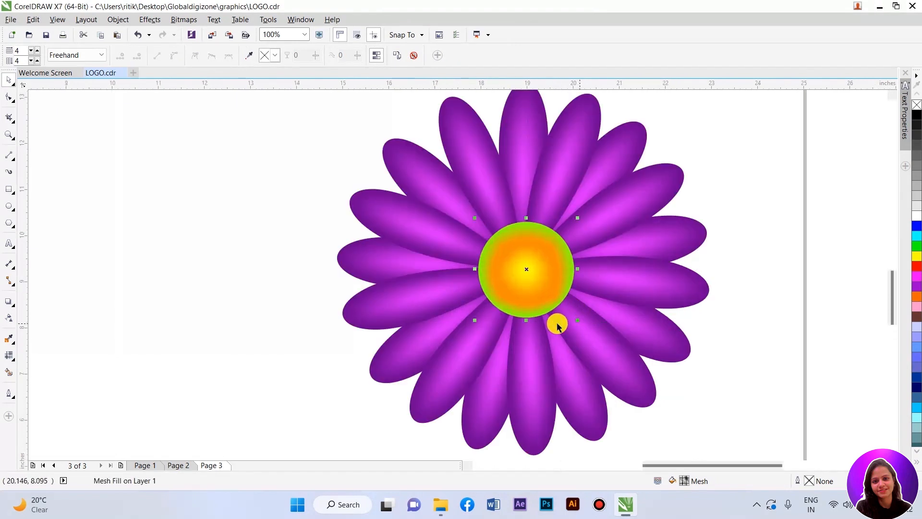
{"action": "scroll", "coordinate": [504, 326], "scroll_direction": "down", "scroll_amount": 1}
{"action": "scroll", "coordinate": [525, 303], "scroll_direction": "up", "scroll_amount": 1}
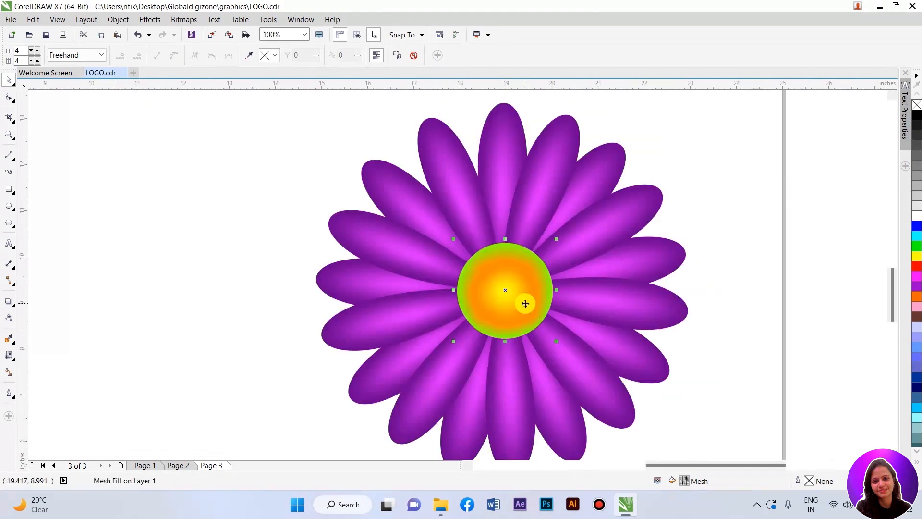
Step: Convert the center circle to a bitmap
{"action": "left_click", "coordinate": [186, 20]}
{"action": "mouse_move", "coordinate": [215, 249]}
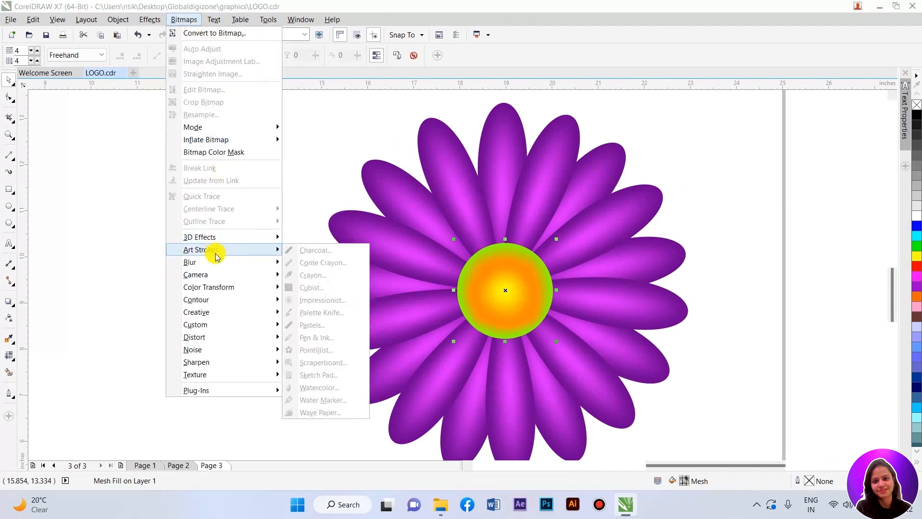
{"action": "left_click", "coordinate": [193, 33]}
{"action": "left_click", "coordinate": [424, 315]}
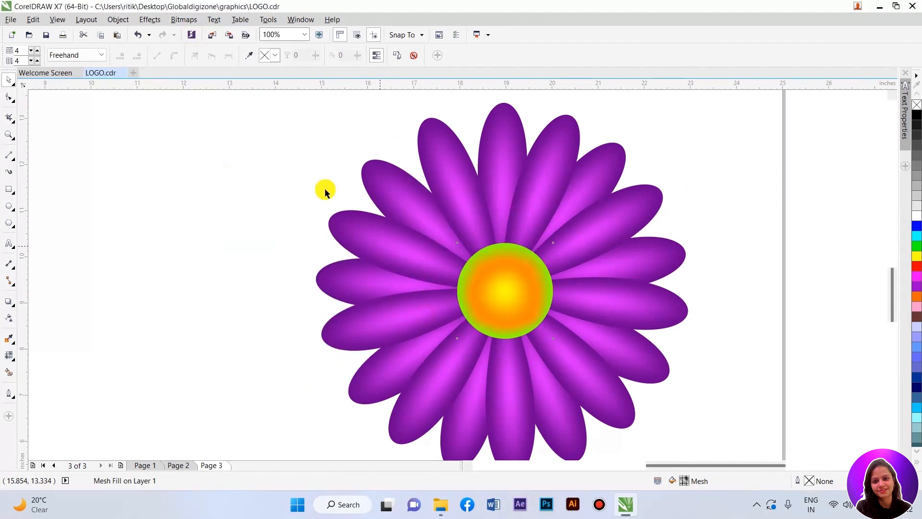
Step: Apply a Gaussian Blur with a 4.1 pixel radius to the circle bitmap
{"action": "left_click", "coordinate": [184, 20]}
{"action": "mouse_move", "coordinate": [212, 261]}
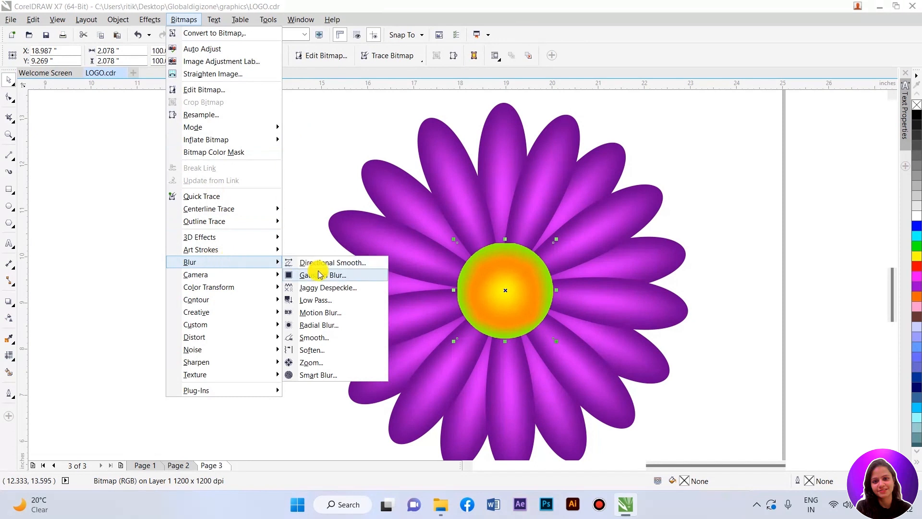
{"action": "left_click", "coordinate": [315, 274]}
{"action": "left_click_drag", "start_coordinate": [374, 314], "coordinate": [377, 315]}
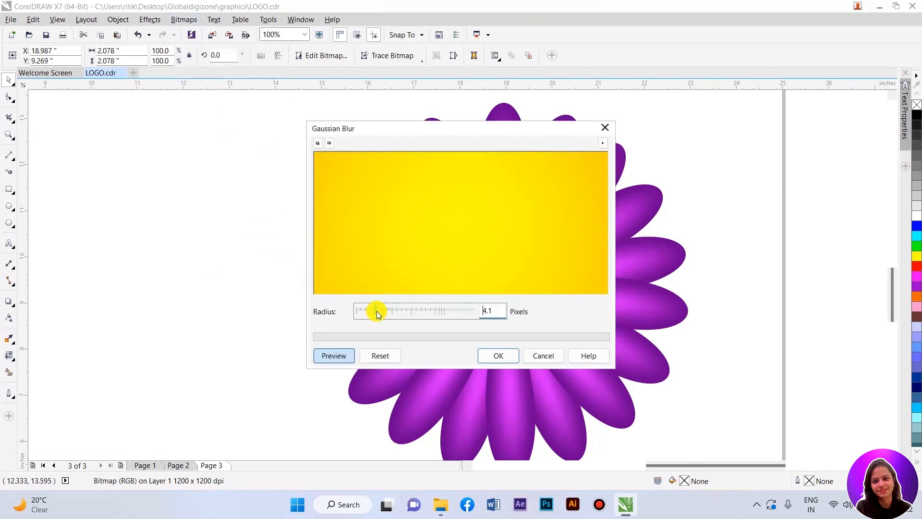
{"action": "left_click", "coordinate": [498, 356]}
Step: Apply a second Gaussian Blur with a 4.0 pixel radius to the circle bitmap, then deselect
{"action": "scroll", "coordinate": [501, 315], "scroll_direction": "up", "scroll_amount": 2}
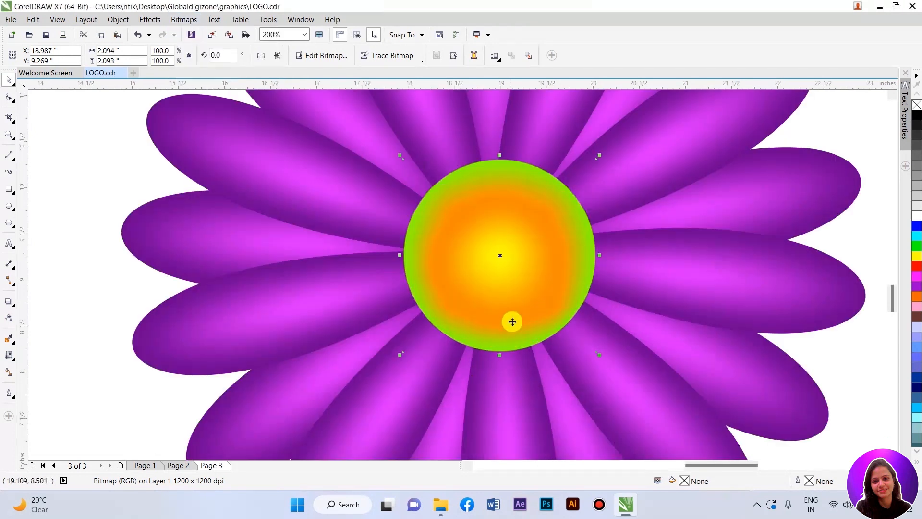
{"action": "scroll", "coordinate": [513, 313], "scroll_direction": "up", "scroll_amount": 4}
{"action": "left_click", "coordinate": [184, 20]}
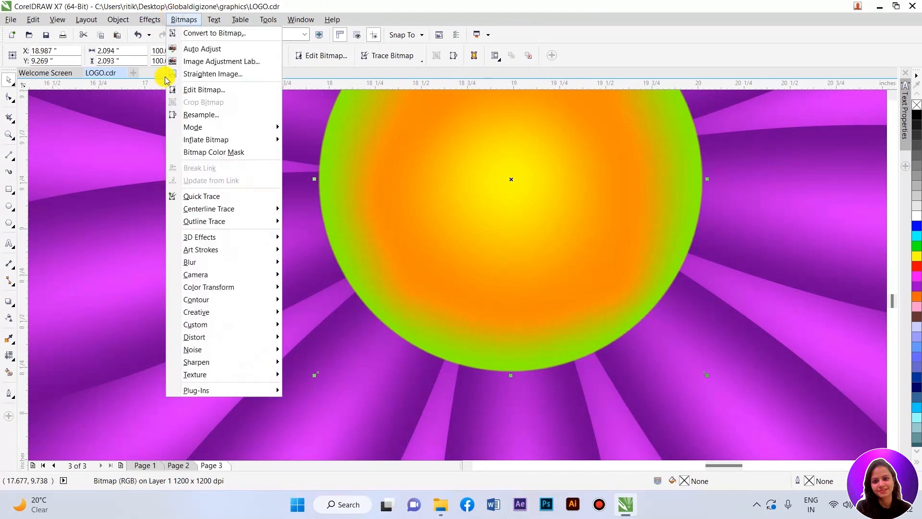
{"action": "mouse_move", "coordinate": [197, 264]}
{"action": "left_click", "coordinate": [294, 270]}
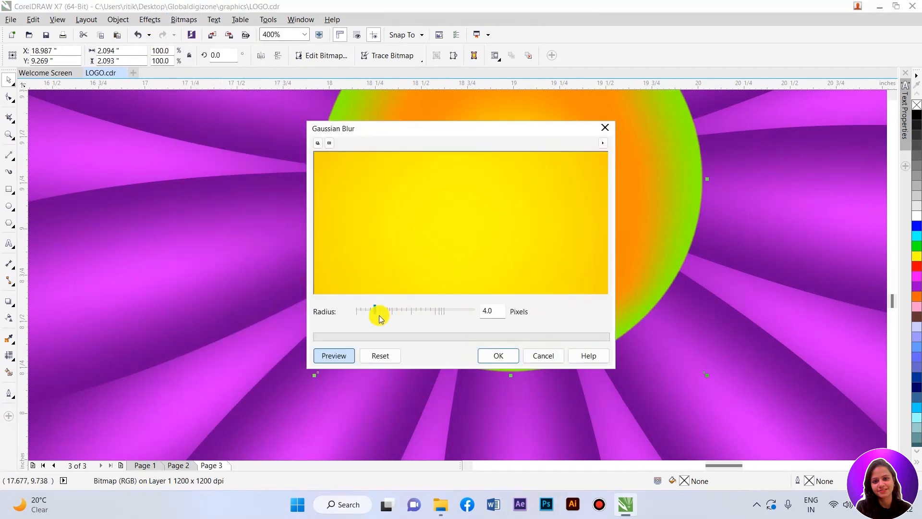
{"action": "left_click", "coordinate": [488, 352]}
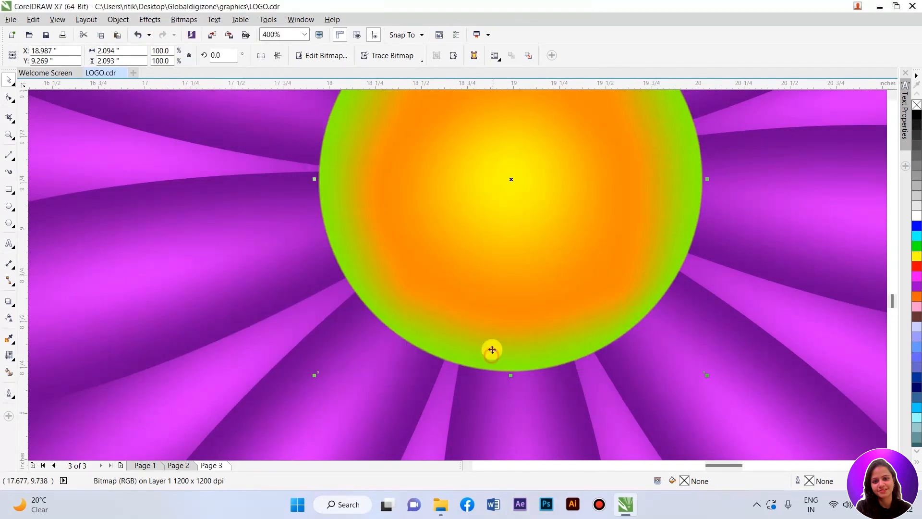
{"action": "scroll", "coordinate": [479, 294], "scroll_direction": "down", "scroll_amount": 4}
{"action": "left_click", "coordinate": [657, 368]}
{"action": "scroll", "coordinate": [528, 308], "scroll_direction": "down", "scroll_amount": 1}
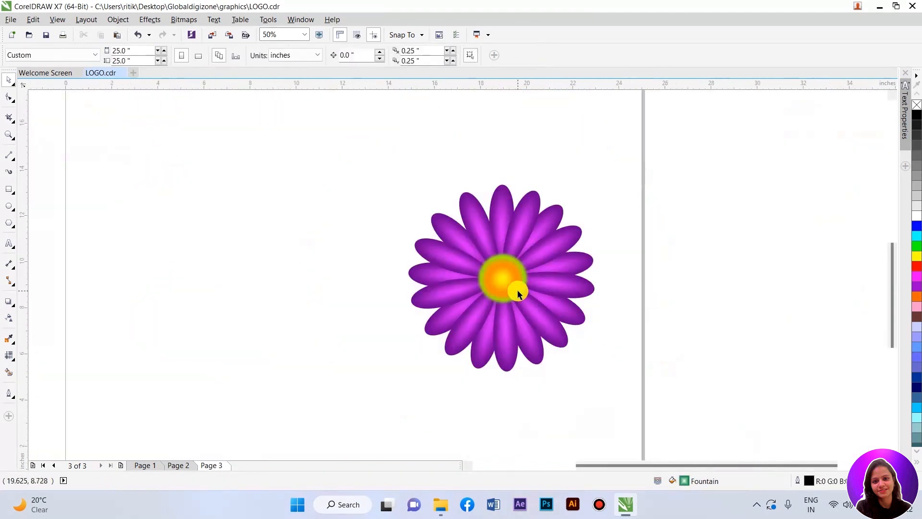
{"action": "scroll", "coordinate": [522, 300], "scroll_direction": "up", "scroll_amount": 1}
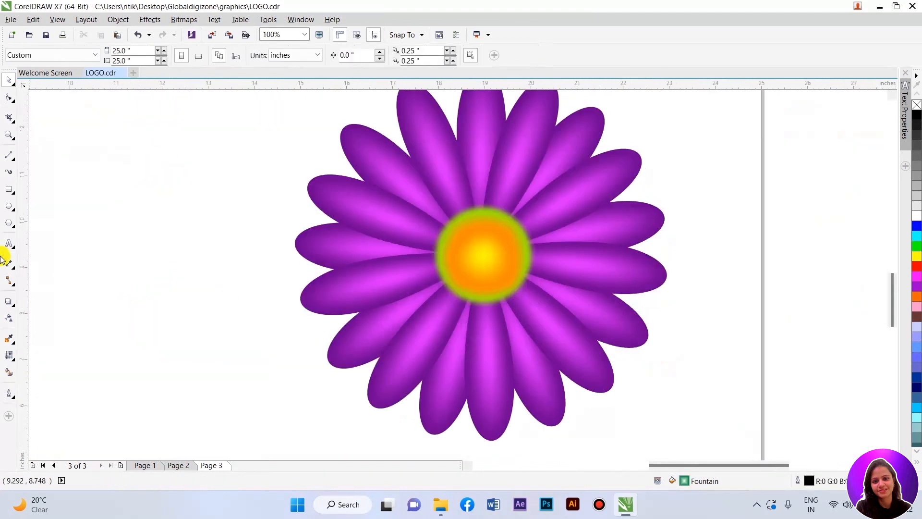
Step: Draw a circle about 4.48 inches across to the left of the flower
{"action": "left_click", "coordinate": [9, 206]}
{"action": "left_click_drag", "start_coordinate": [103, 192], "coordinate": [255, 398]}
{"action": "key", "text": "space"}
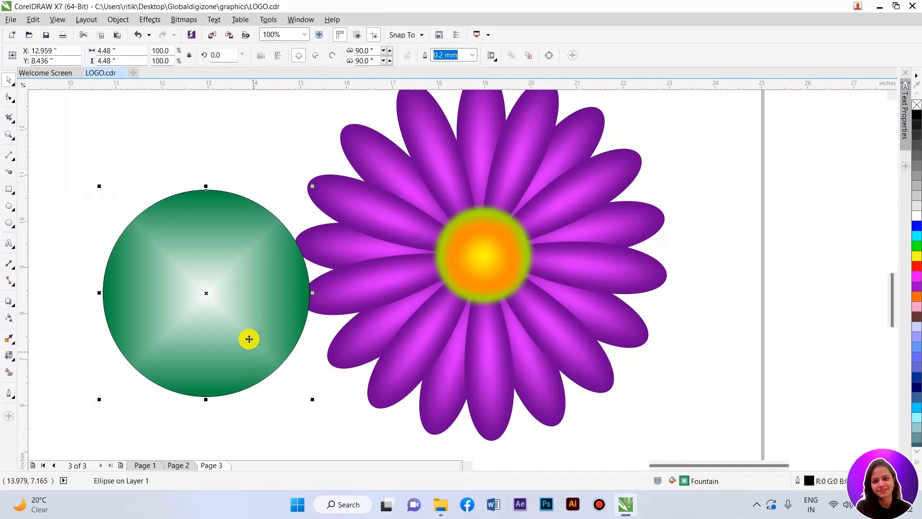
{"action": "left_click_drag", "start_coordinate": [215, 308], "coordinate": [226, 292]}
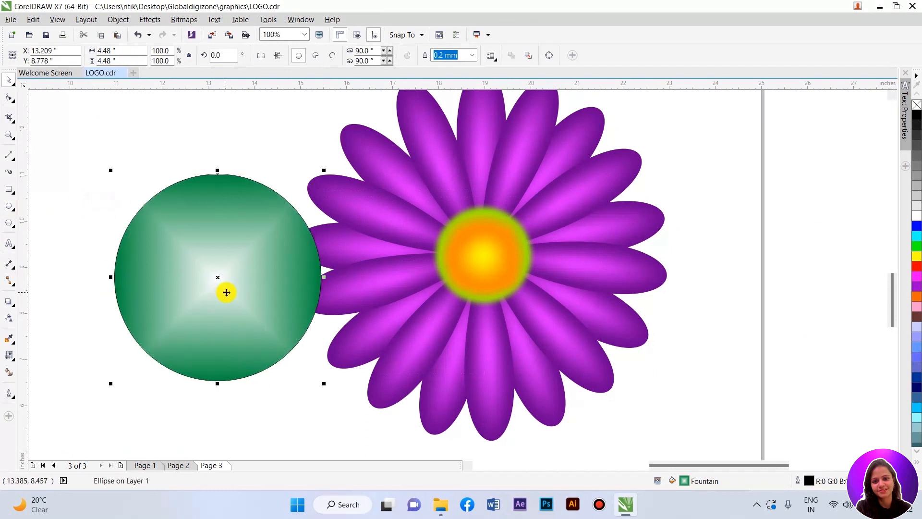
Step: Apply a mesh fill to the new circle and color its outer and center mesh nodes yellow
{"action": "left_click", "coordinate": [9, 319]}
{"action": "left_click", "coordinate": [9, 355]}
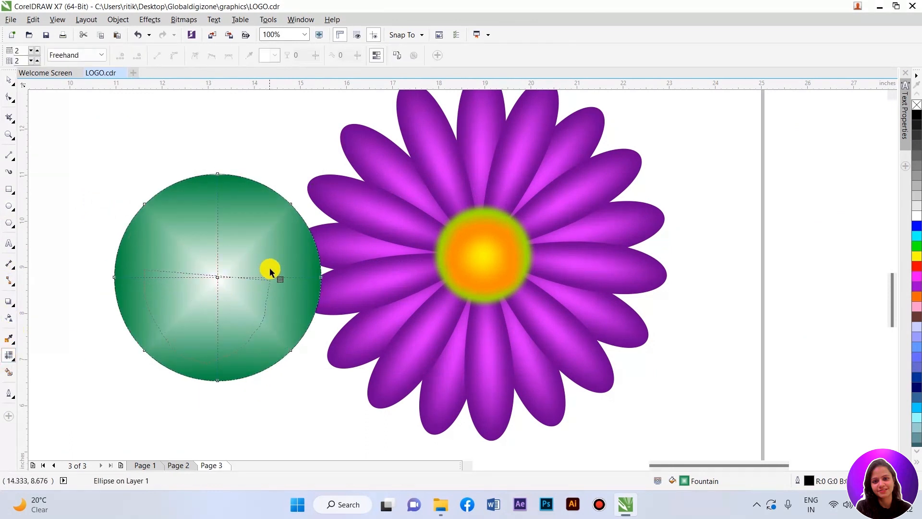
{"action": "mouse_move", "coordinate": [205, 175]}
{"action": "left_mouse_down"}
{"action": "mouse_move", "coordinate": [236, 164]}
{"action": "mouse_move", "coordinate": [351, 243]}
{"action": "left_mouse_up"}
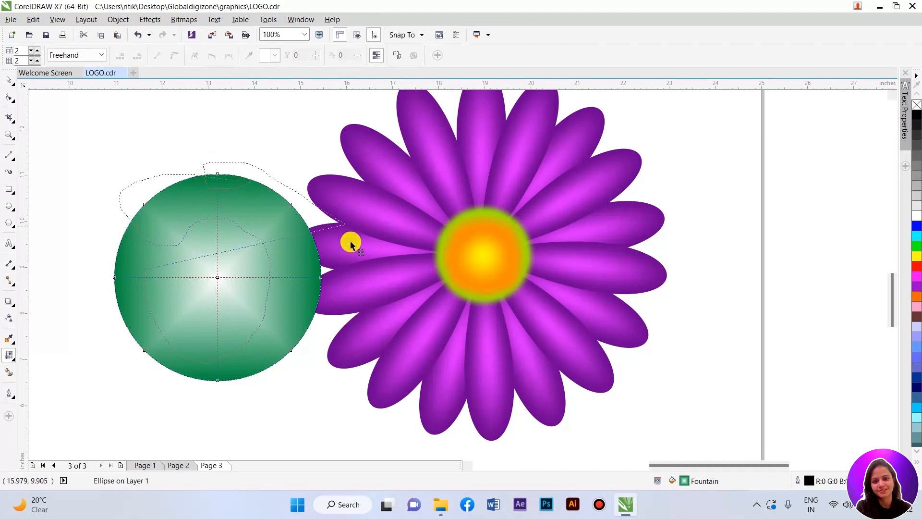
{"action": "left_click_drag", "start_coordinate": [105, 266], "coordinate": [133, 154]}
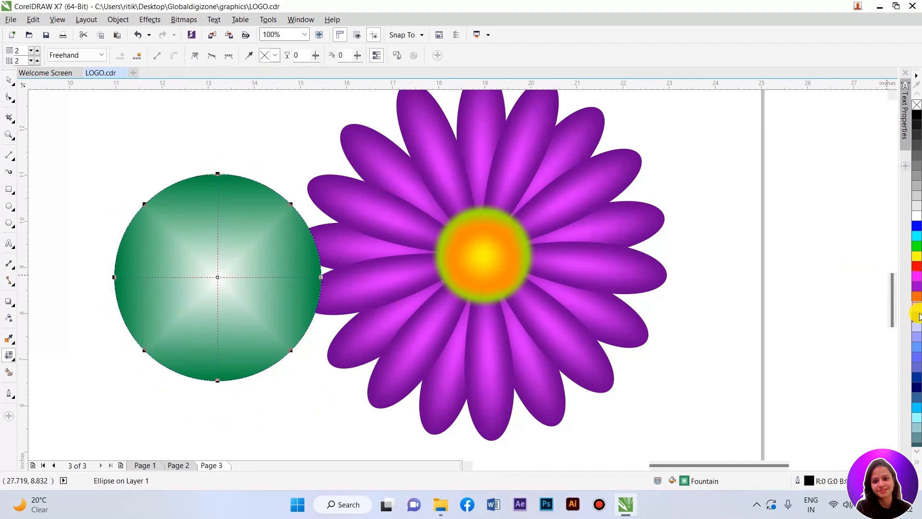
{"action": "left_click", "coordinate": [917, 298]}
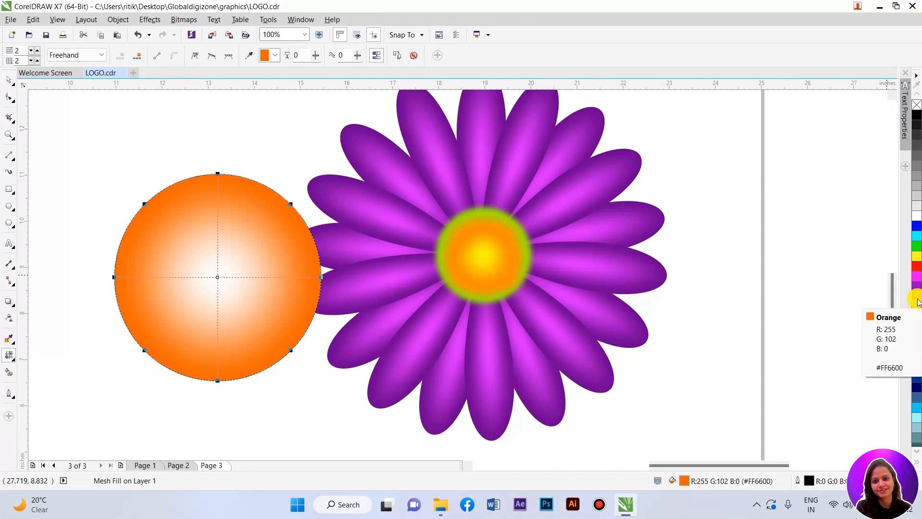
{"action": "left_click", "coordinate": [917, 301]}
{"action": "left_click", "coordinate": [891, 298]}
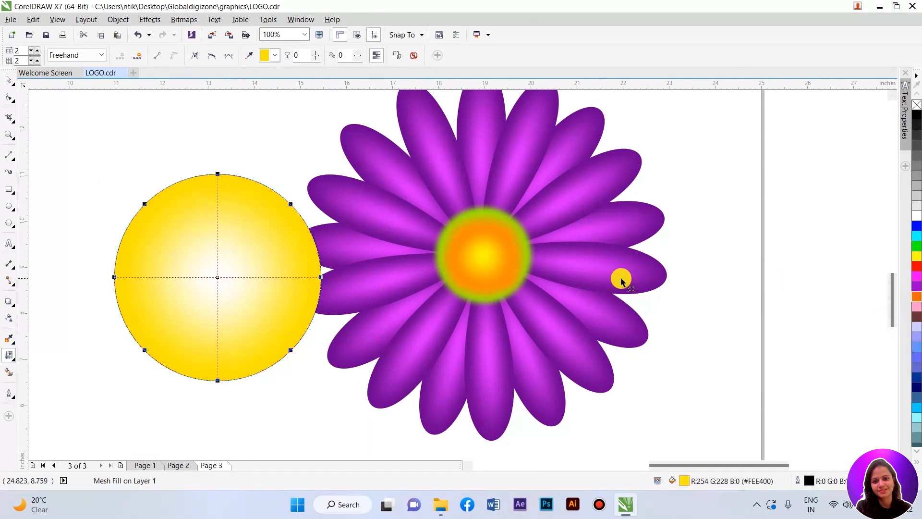
{"action": "left_click", "coordinate": [238, 290]}
{"action": "left_click", "coordinate": [917, 256]}
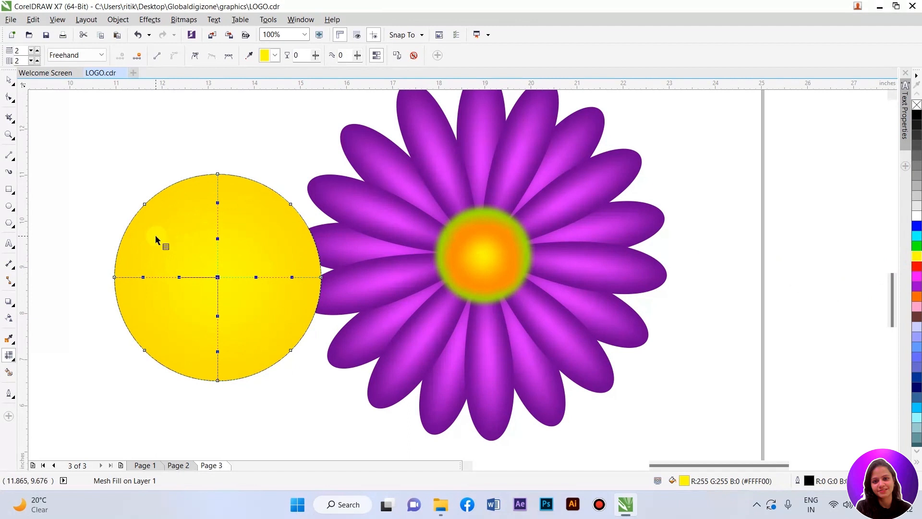
Step: Remove the yellow mesh circle's outline and convert it to a bitmap
{"action": "left_click", "coordinate": [8, 84]}
{"action": "right_click", "coordinate": [918, 106]}
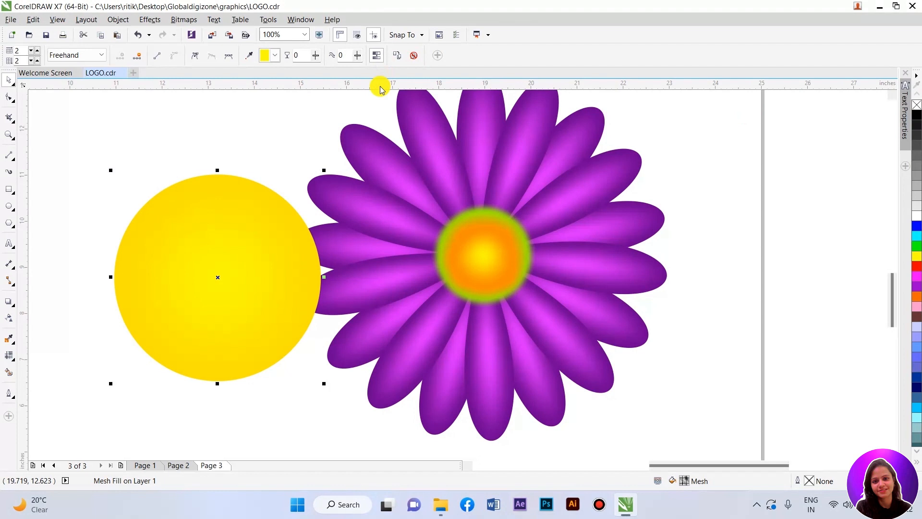
{"action": "left_click", "coordinate": [182, 19]}
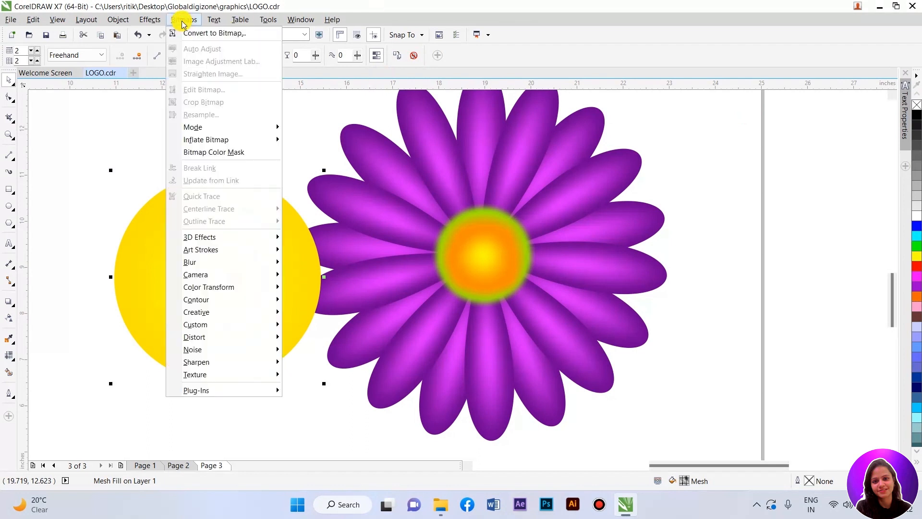
{"action": "mouse_move", "coordinate": [210, 130]}
{"action": "left_click", "coordinate": [216, 33]}
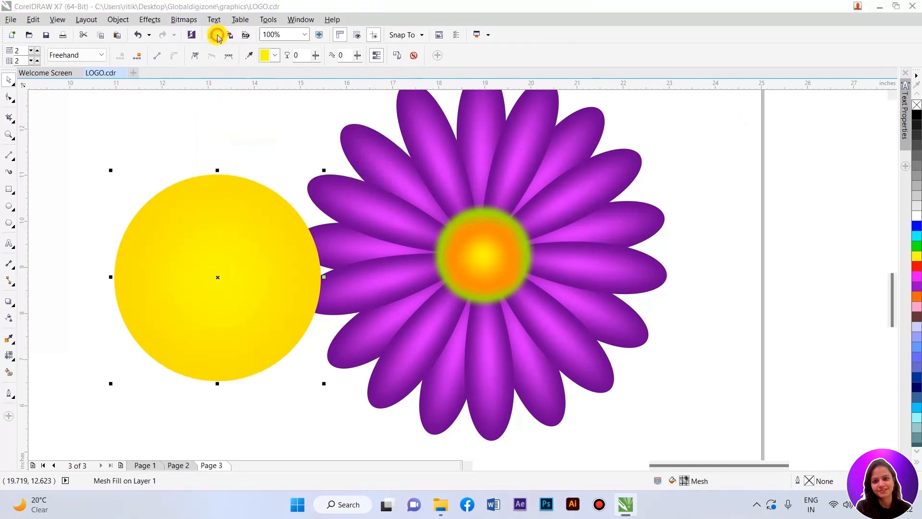
{"action": "left_click", "coordinate": [418, 313]}
Step: Apply a Gaussian Blur with a 200 pixel radius to the yellow circle bitmap
{"action": "left_click", "coordinate": [184, 20]}
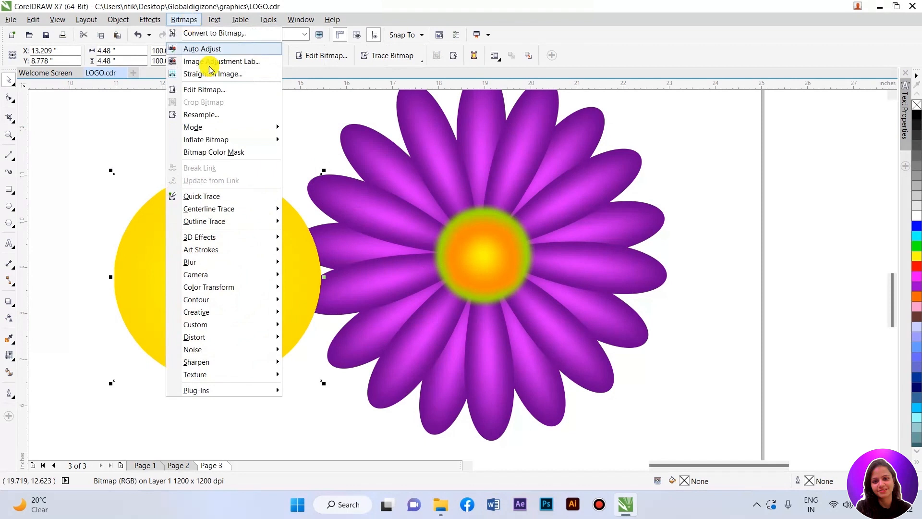
{"action": "mouse_move", "coordinate": [205, 127]}
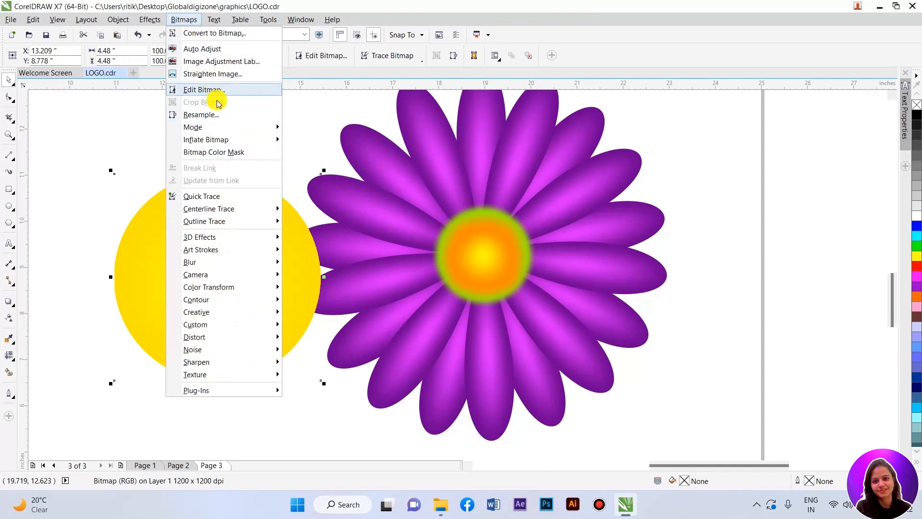
{"action": "mouse_move", "coordinate": [235, 207]}
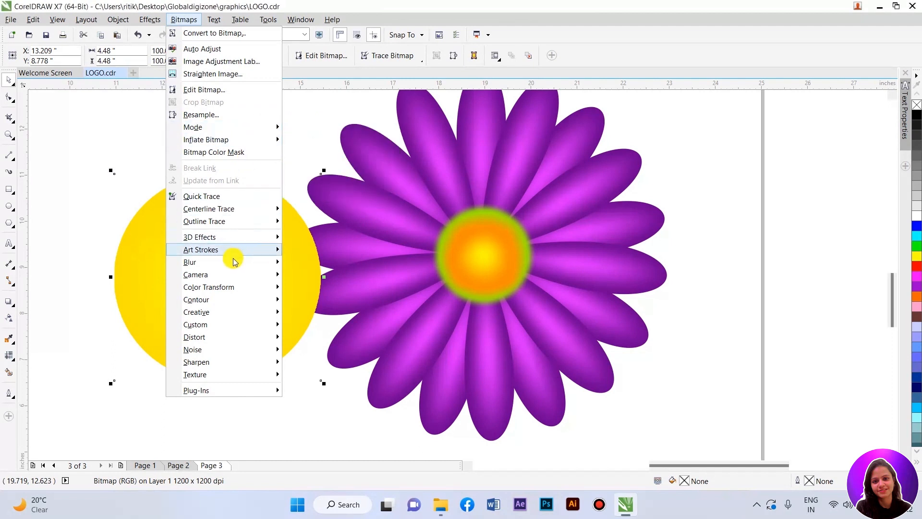
{"action": "mouse_move", "coordinate": [240, 262]}
{"action": "left_click", "coordinate": [317, 274]}
{"action": "left_click_drag", "start_coordinate": [447, 313], "coordinate": [440, 313]}
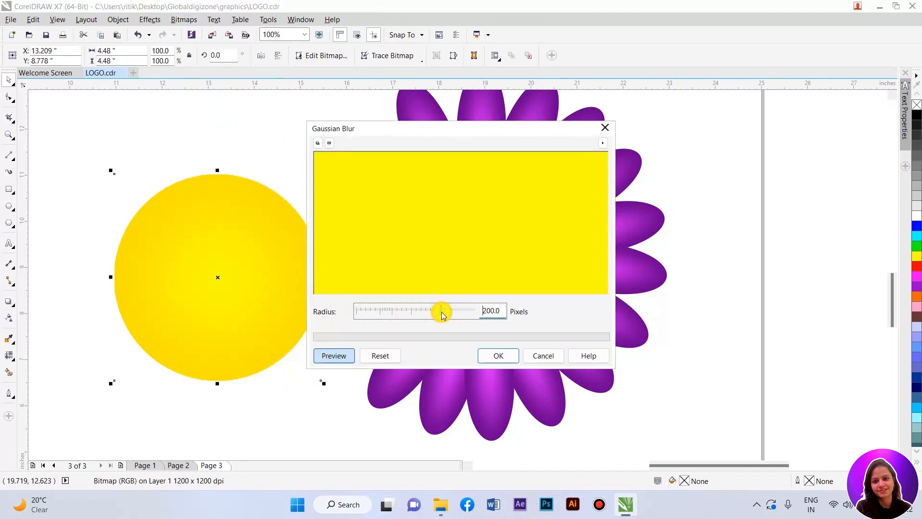
{"action": "left_click", "coordinate": [497, 355]}
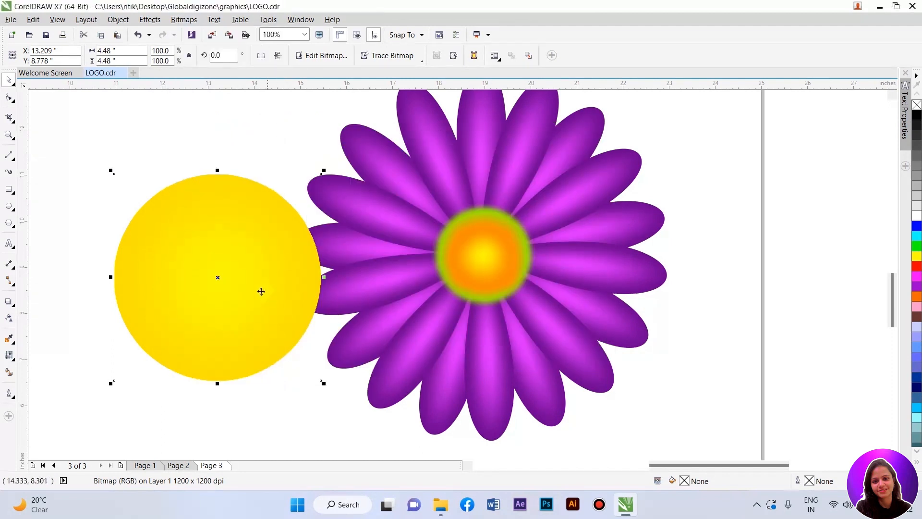
{"action": "scroll", "coordinate": [197, 255], "scroll_direction": "down", "scroll_amount": 1}
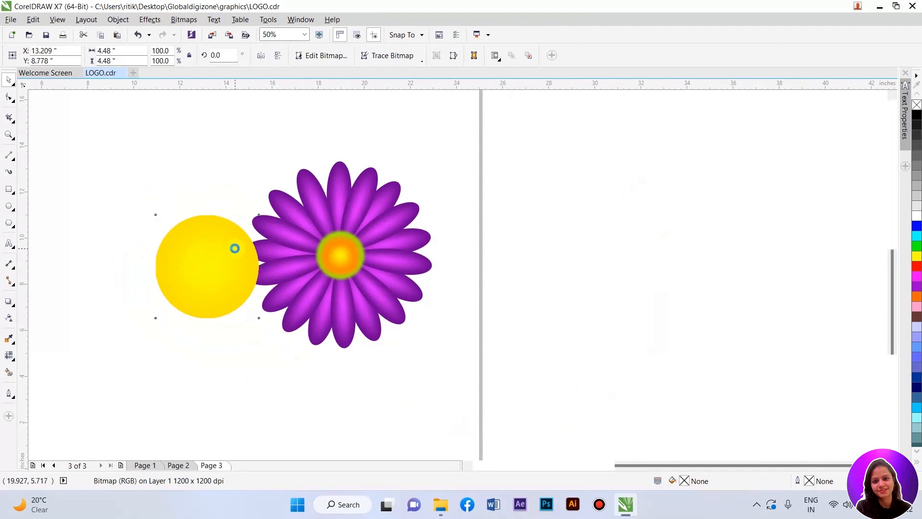
{"action": "left_click", "coordinate": [898, 432]}
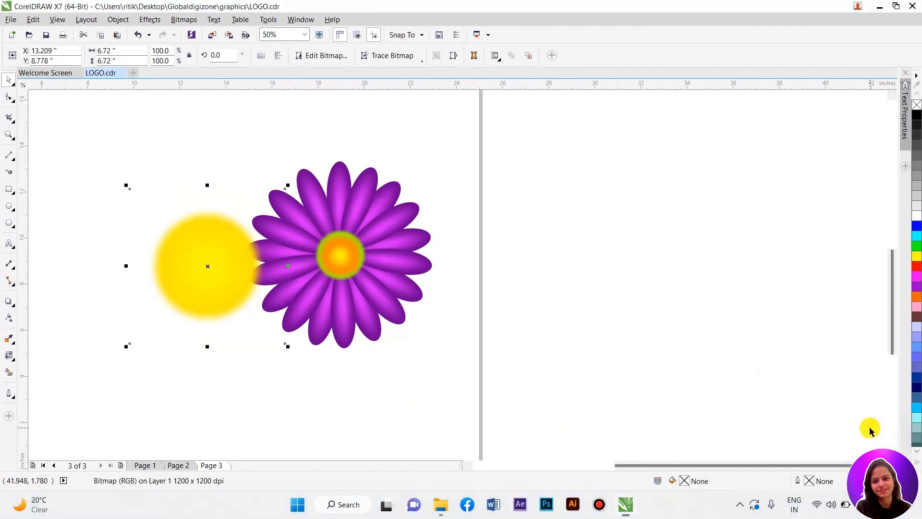
Step: Give the blurred yellow circle a uniform transparency of 55 with the Transparency tool
{"action": "left_click", "coordinate": [217, 298]}
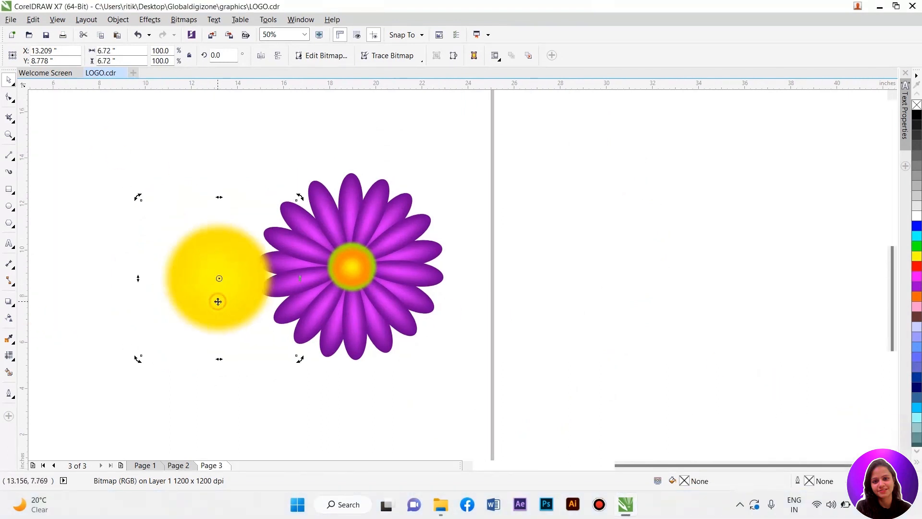
{"action": "left_click", "coordinate": [9, 320]}
{"action": "left_click_drag", "start_coordinate": [232, 372], "coordinate": [220, 375]}
{"action": "type", "text": "55"}
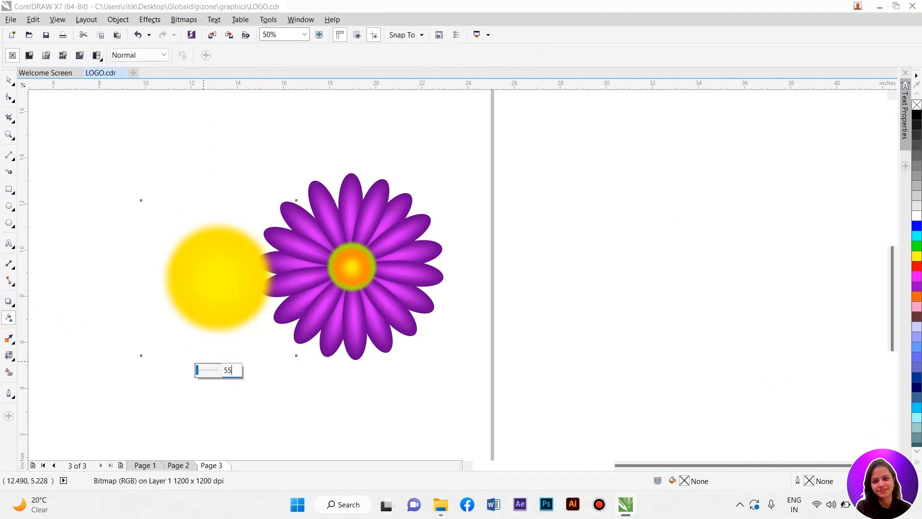
{"action": "key", "text": "Return"}
Step: Move the blurred yellow circle to the right of the flower
{"action": "left_click", "coordinate": [9, 80]}
{"action": "left_click_drag", "start_coordinate": [246, 299], "coordinate": [374, 297]}
{"action": "scroll", "coordinate": [379, 288], "scroll_direction": "up", "scroll_amount": 2}
{"action": "left_click_drag", "start_coordinate": [408, 264], "coordinate": [662, 290]}
{"action": "left_click", "coordinate": [488, 288]}
{"action": "scroll", "coordinate": [231, 236], "scroll_direction": "down", "scroll_amount": 1}
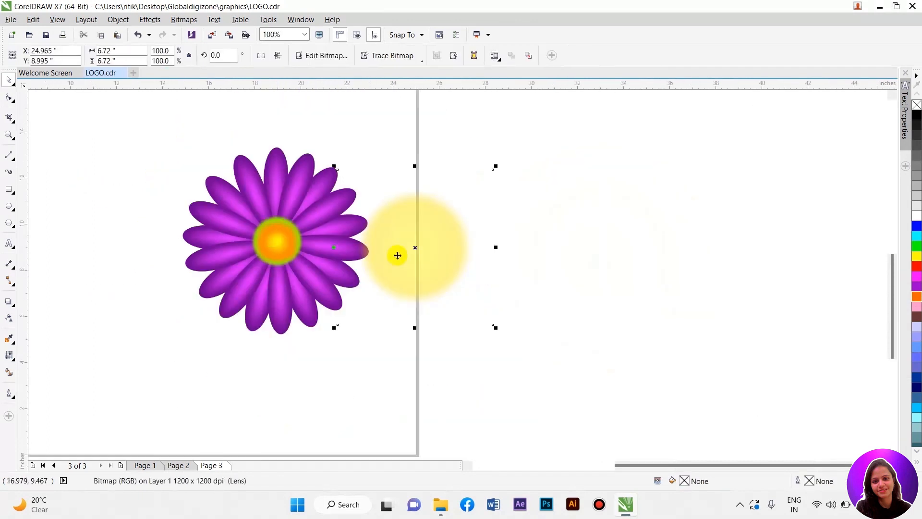
Step: Drag the orange center out of the flower, then align it back to the flower's center
{"action": "left_click_drag", "start_coordinate": [409, 247], "coordinate": [440, 248]}
{"action": "left_click_drag", "start_coordinate": [121, 202], "coordinate": [319, 274]}
{"action": "double_click", "coordinate": [401, 298]}
{"action": "left_click_drag", "start_coordinate": [282, 247], "coordinate": [313, 390]}
{"action": "left_click_drag", "start_coordinate": [148, 138], "coordinate": [377, 356]}
{"action": "right_click", "coordinate": [290, 240]}
{"action": "left_click", "coordinate": [319, 299]}
{"action": "left_click", "coordinate": [342, 338]}
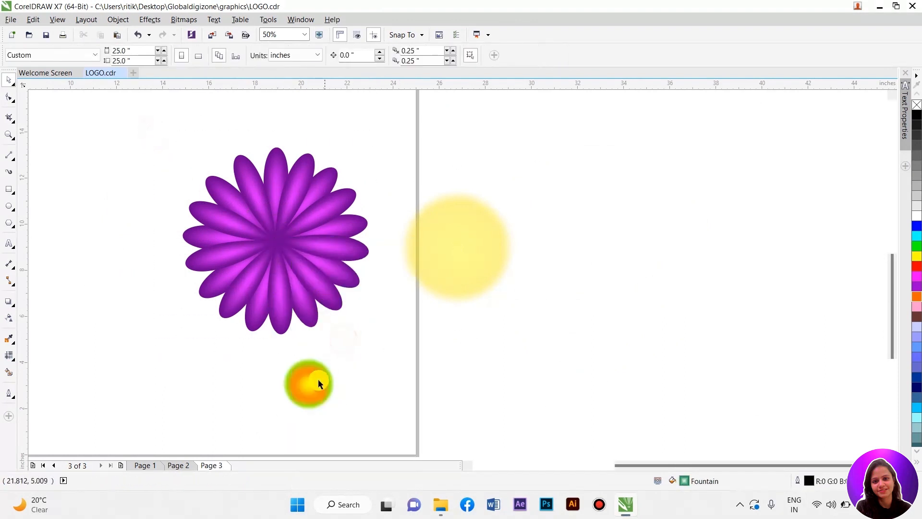
{"action": "left_click", "coordinate": [319, 380]}
{"action": "left_click", "coordinate": [272, 241], "text": "shift"}
{"action": "key", "text": "c"}
{"action": "key", "text": "e"}
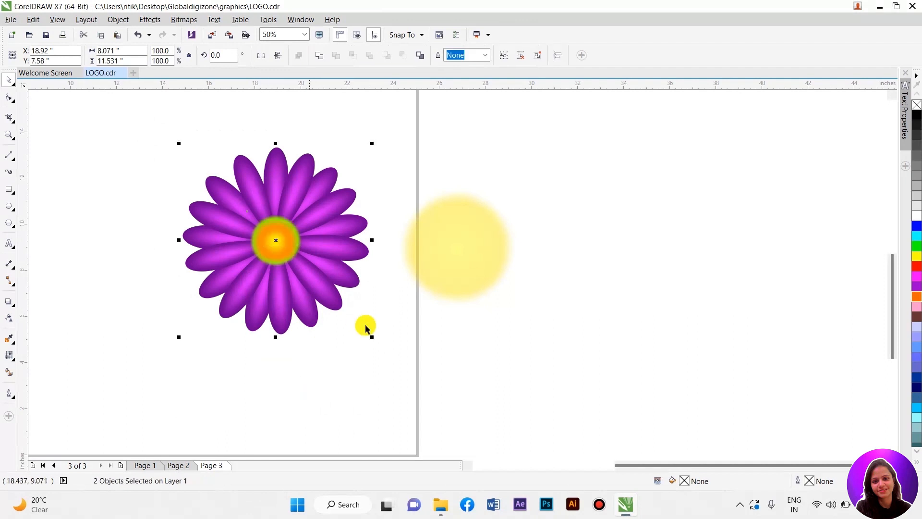
Step: Drag the orange center below the flower and place the blurred yellow circle over the flower
{"action": "left_click", "coordinate": [351, 369]}
{"action": "left_click_drag", "start_coordinate": [277, 241], "coordinate": [291, 388]}
{"action": "left_click_drag", "start_coordinate": [438, 253], "coordinate": [269, 251]}
{"action": "scroll", "coordinate": [237, 234], "scroll_direction": "down", "scroll_amount": 2}
{"action": "scroll", "coordinate": [239, 233], "scroll_direction": "up", "scroll_amount": 2}
{"action": "scroll", "coordinate": [241, 234], "scroll_direction": "up", "scroll_amount": 2}
{"action": "left_click_drag", "start_coordinate": [427, 263], "coordinate": [403, 255]}
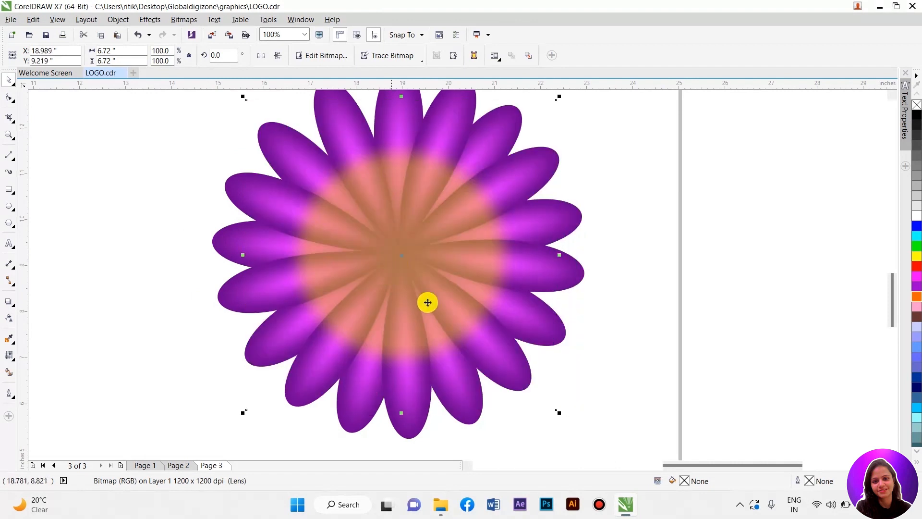
{"action": "scroll", "coordinate": [402, 290], "scroll_direction": "down", "scroll_amount": 1}
Step: Crop the yellow circle bitmap's top, sides and bottom with the Shape tool
{"action": "left_click", "coordinate": [8, 98]}
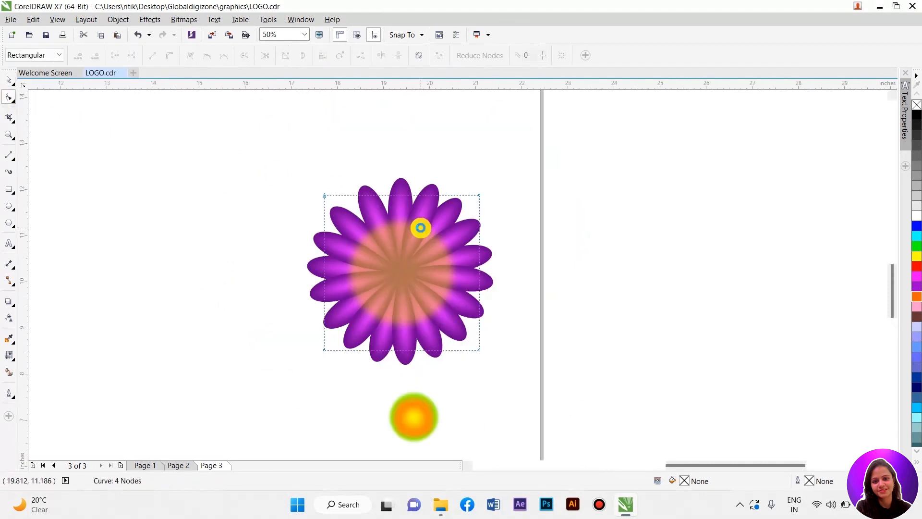
{"action": "scroll", "coordinate": [394, 168], "scroll_direction": "up", "scroll_amount": 1}
{"action": "left_click_drag", "start_coordinate": [394, 163], "coordinate": [366, 217]}
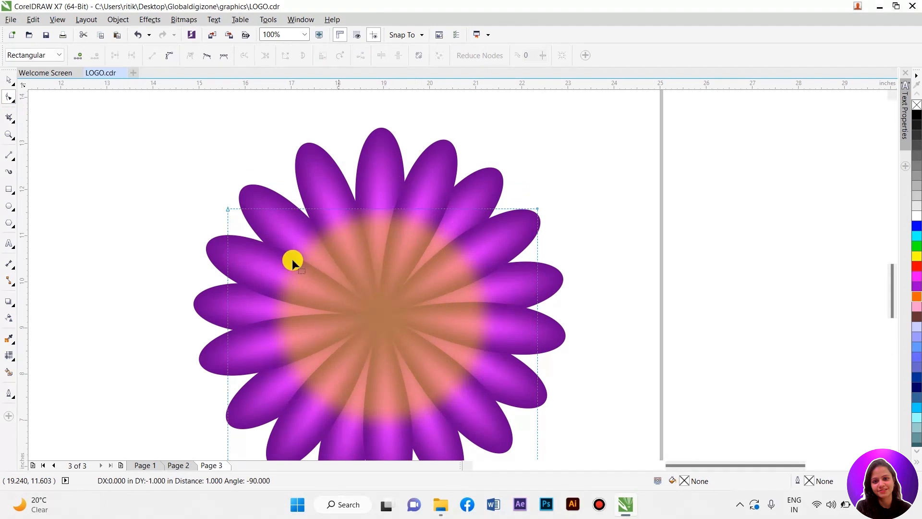
{"action": "left_click_drag", "start_coordinate": [227, 277], "coordinate": [272, 275]}
{"action": "left_click_drag", "start_coordinate": [538, 297], "coordinate": [492, 297]}
{"action": "scroll", "coordinate": [365, 233], "scroll_direction": "down", "scroll_amount": 1}
{"action": "scroll", "coordinate": [375, 352], "scroll_direction": "up", "scroll_amount": 1}
{"action": "left_click_drag", "start_coordinate": [375, 350], "coordinate": [377, 303]}
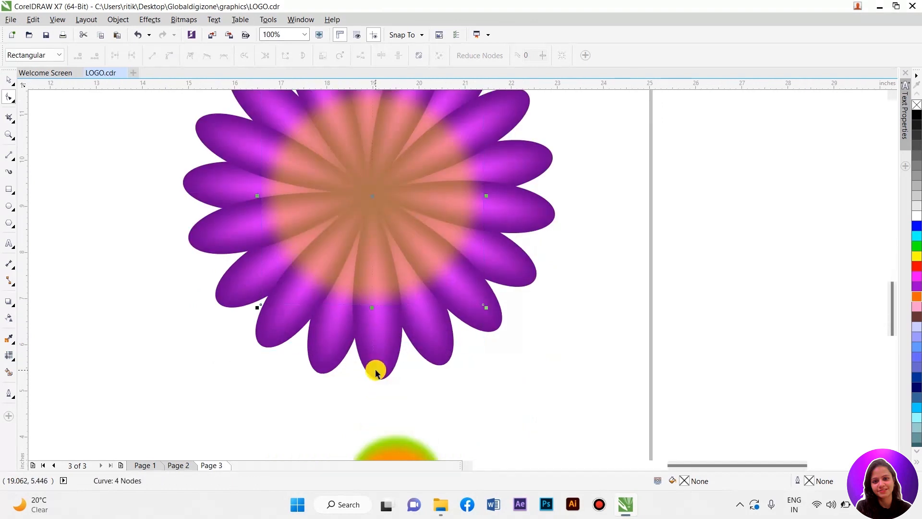
{"action": "key", "text": "space"}
Step: Enlarge the cropped yellow bitmap over the flower to about 116 percent
{"action": "scroll", "coordinate": [369, 389], "scroll_direction": "down", "scroll_amount": 1}
{"action": "scroll", "coordinate": [376, 358], "scroll_direction": "up", "scroll_amount": 1}
{"action": "left_click_drag", "start_coordinate": [478, 342], "coordinate": [494, 358]}
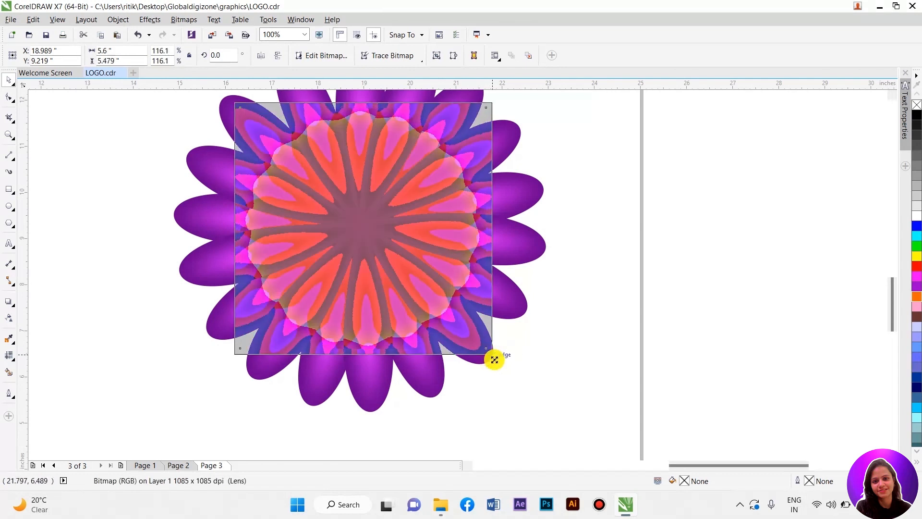
{"action": "left_click", "coordinate": [534, 345]}
{"action": "scroll", "coordinate": [488, 336], "scroll_direction": "down", "scroll_amount": 1}
{"action": "left_click", "coordinate": [429, 267]}
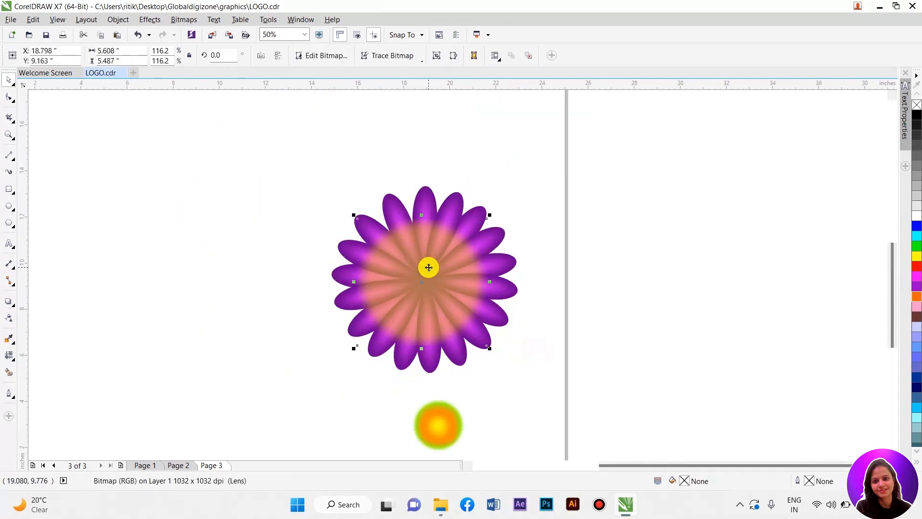
{"action": "left_click", "coordinate": [506, 288], "text": "shift"}
{"action": "left_click", "coordinate": [535, 319]}
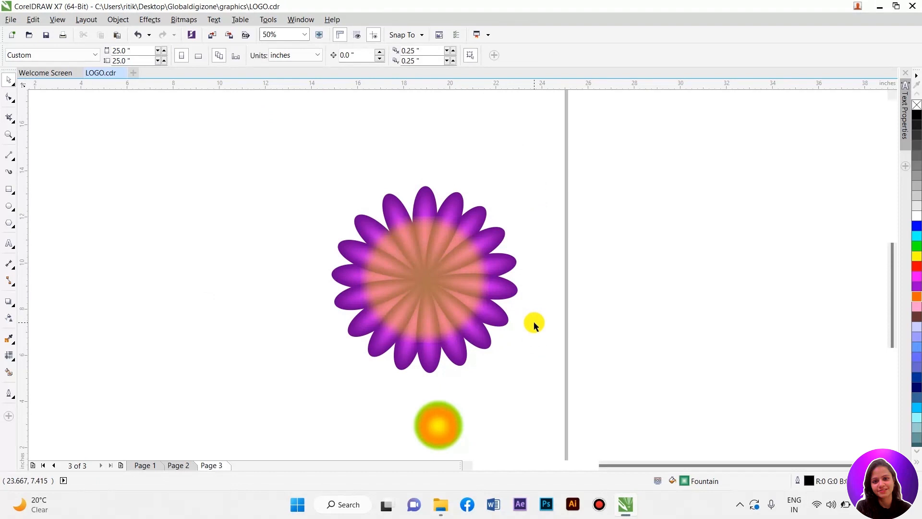
Step: Bring the orange center to the front on the flower and delete the yellow overlay bitmap
{"action": "left_click", "coordinate": [439, 417]}
{"action": "right_click", "coordinate": [442, 412]}
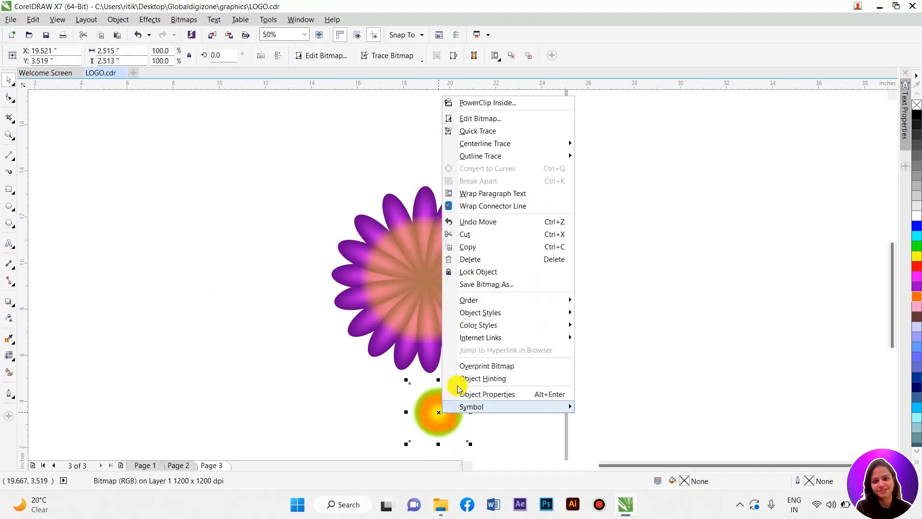
{"action": "mouse_move", "coordinate": [485, 307]}
{"action": "left_click", "coordinate": [618, 299]}
{"action": "left_click_drag", "start_coordinate": [438, 356], "coordinate": [583, 319]}
{"action": "left_click", "coordinate": [550, 336]}
{"action": "key", "text": "Delete"}
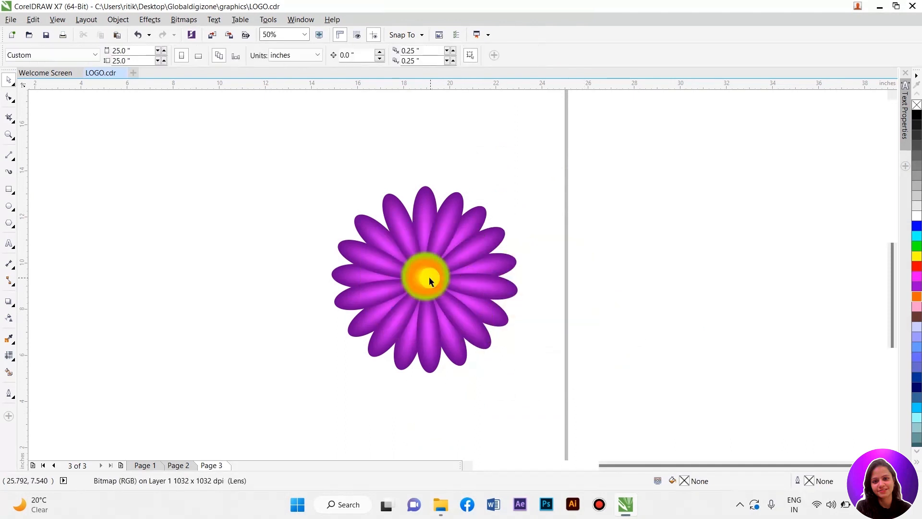
Step: Nudge the center into place, then select the flower with its center and group them
{"action": "left_click_drag", "start_coordinate": [426, 277], "coordinate": [426, 282]}
{"action": "left_click", "coordinate": [477, 281]}
{"action": "left_click", "coordinate": [535, 313]}
{"action": "left_click_drag", "start_coordinate": [296, 167], "coordinate": [553, 432]}
{"action": "right_click", "coordinate": [463, 268]}
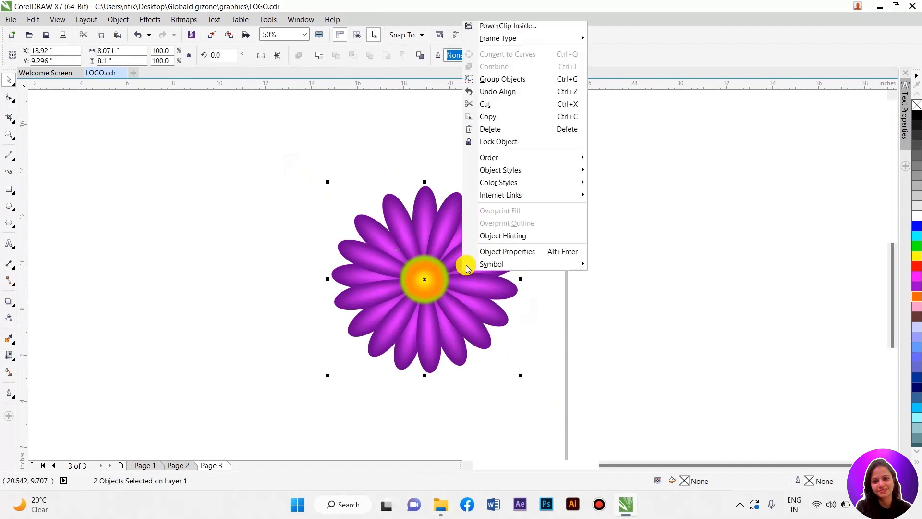
{"action": "left_click", "coordinate": [490, 79]}
Step: Scale the flower group down to about 57 percent and move it left on the page
{"action": "left_click_drag", "start_coordinate": [520, 374], "coordinate": [438, 292]}
{"action": "left_click_drag", "start_coordinate": [387, 237], "coordinate": [324, 244]}
{"action": "scroll", "coordinate": [509, 303], "scroll_direction": "down", "scroll_amount": 1}
{"action": "left_click_drag", "start_coordinate": [423, 262], "coordinate": [395, 259]}
{"action": "scroll", "coordinate": [394, 259], "scroll_direction": "up", "scroll_amount": 1}
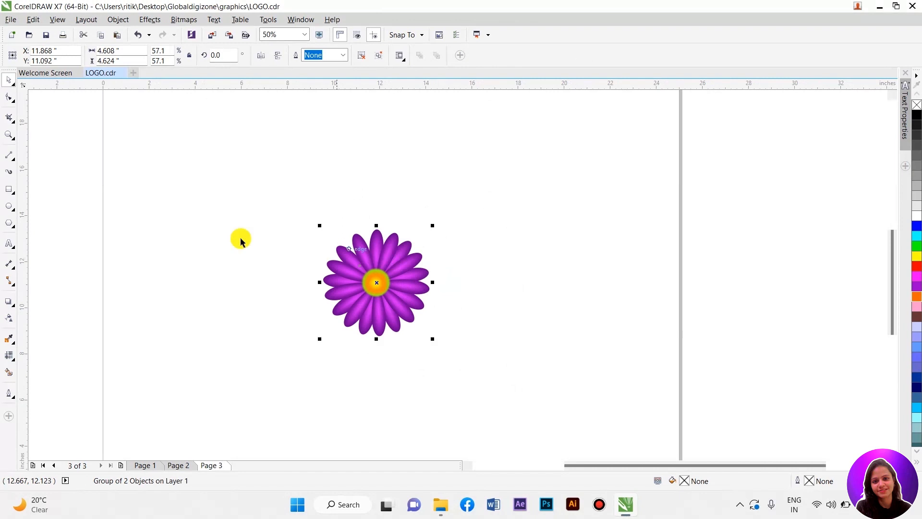
{"action": "left_click", "coordinate": [239, 255]}
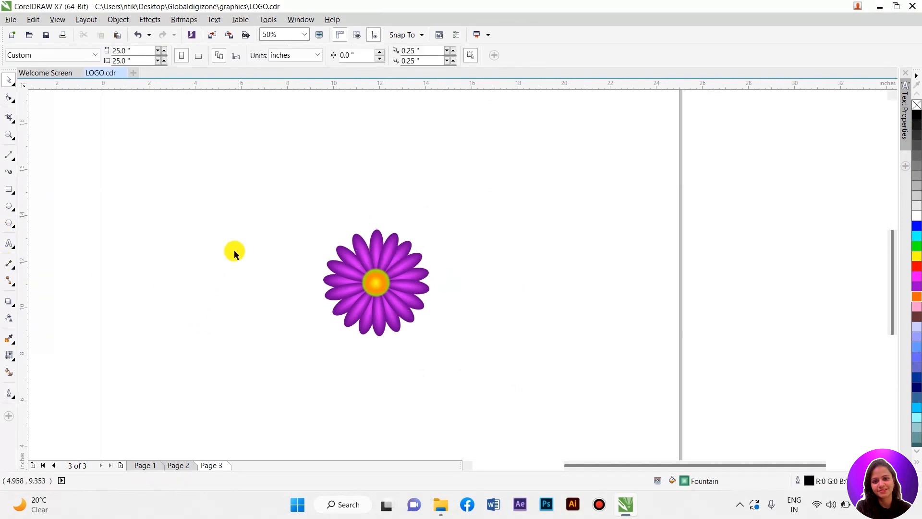
Step: Draw two overlapping circles about 4.25 inches across and remove their fill
{"action": "left_click", "coordinate": [8, 208]}
{"action": "left_click_drag", "start_coordinate": [149, 244], "coordinate": [203, 342]}
{"action": "left_click_drag", "start_coordinate": [195, 294], "coordinate": [261, 304]}
{"action": "right_click", "coordinate": [261, 304]}
{"action": "left_click", "coordinate": [179, 301], "text": "shift"}
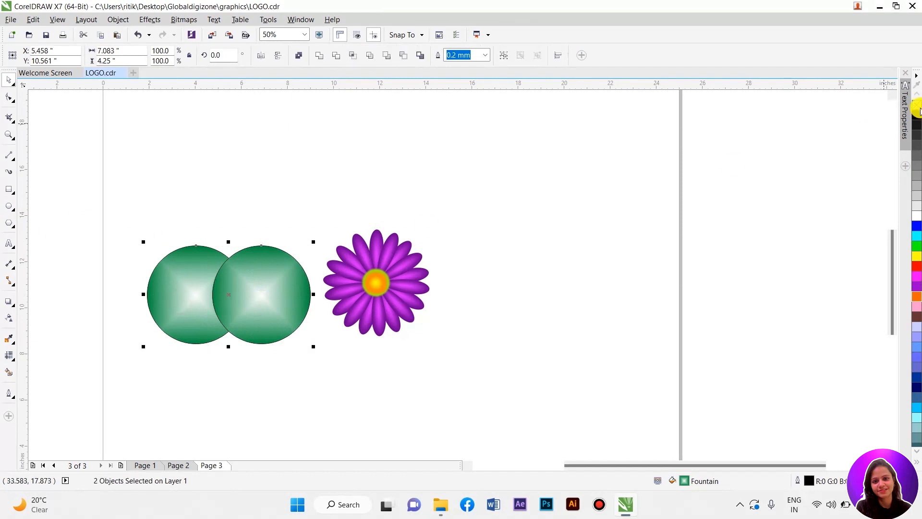
{"action": "left_click", "coordinate": [917, 106]}
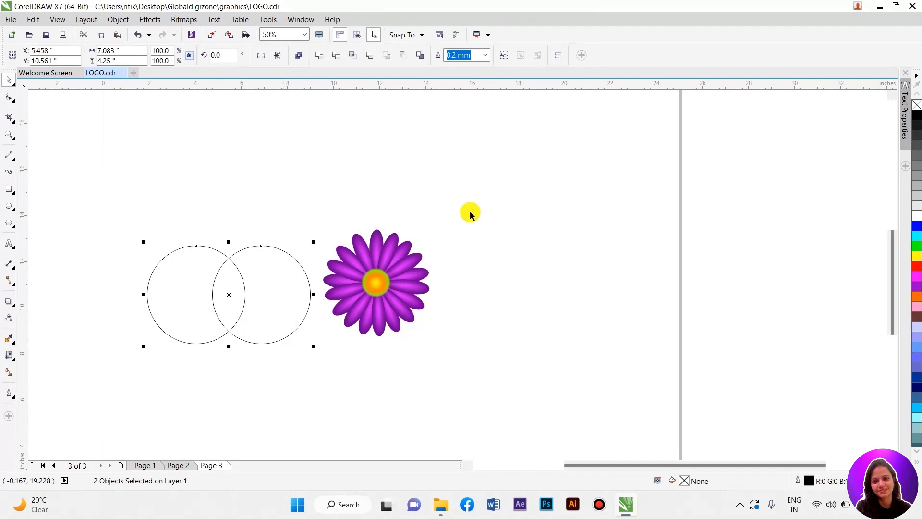
Step: Try trimming the two circles, then undo it
{"action": "left_click", "coordinate": [336, 55]}
{"action": "key", "text": "ctrl+z"}
{"action": "key", "text": "ctrl+z"}
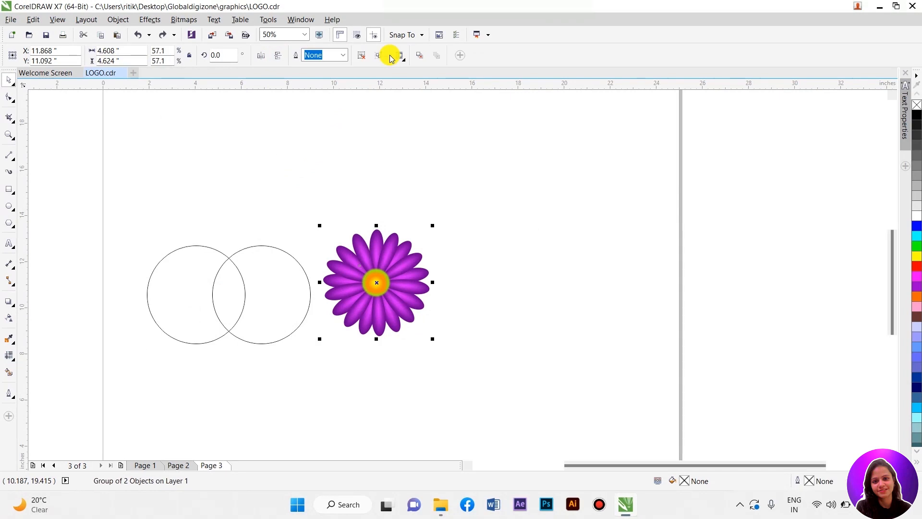
Step: Intersect the two circles, move the lens-shaped result above them, and delete the original circles
{"action": "left_click_drag", "start_coordinate": [126, 200], "coordinate": [296, 400]}
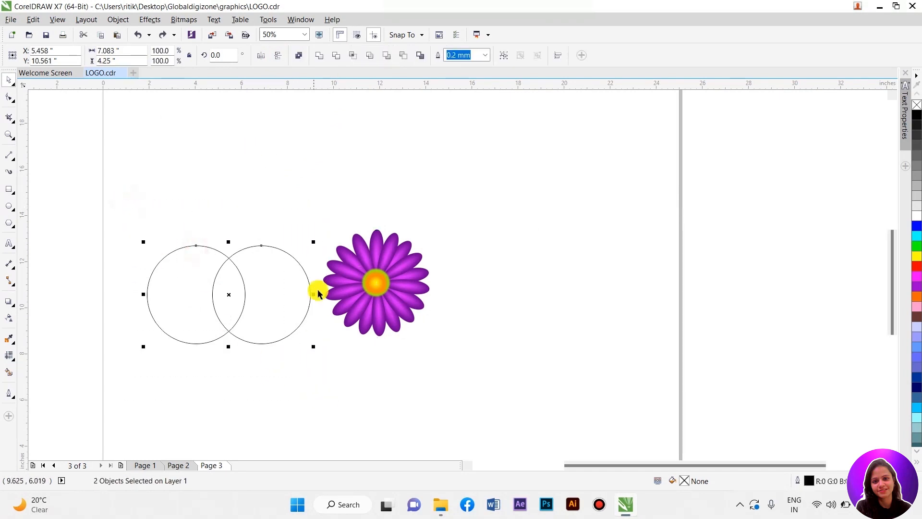
{"action": "left_click", "coordinate": [359, 59]}
{"action": "left_click_drag", "start_coordinate": [237, 293], "coordinate": [289, 175]}
{"action": "left_click_drag", "start_coordinate": [124, 232], "coordinate": [330, 380]}
{"action": "key", "text": "Delete"}
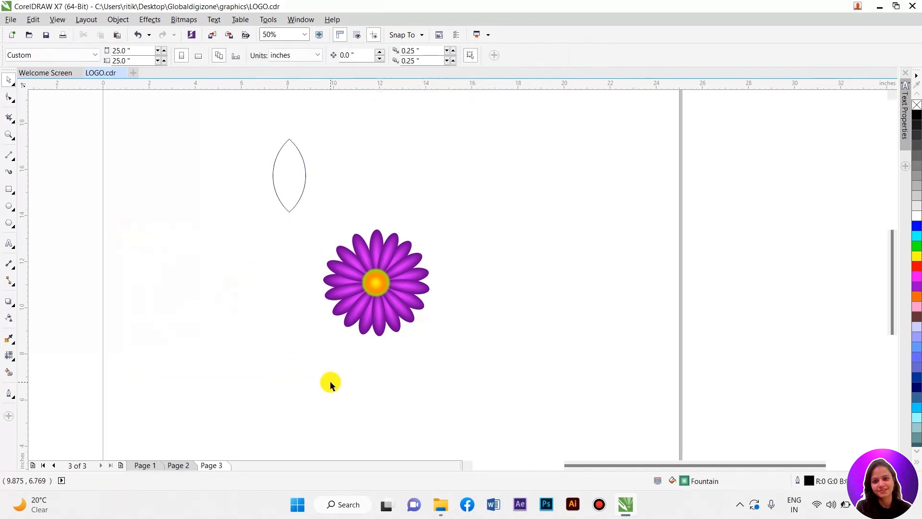
Step: Move the lens shape beside the flower and apply a mesh fill to it
{"action": "left_click_drag", "start_coordinate": [283, 169], "coordinate": [247, 284]}
{"action": "scroll", "coordinate": [292, 324], "scroll_direction": "up", "scroll_amount": 1}
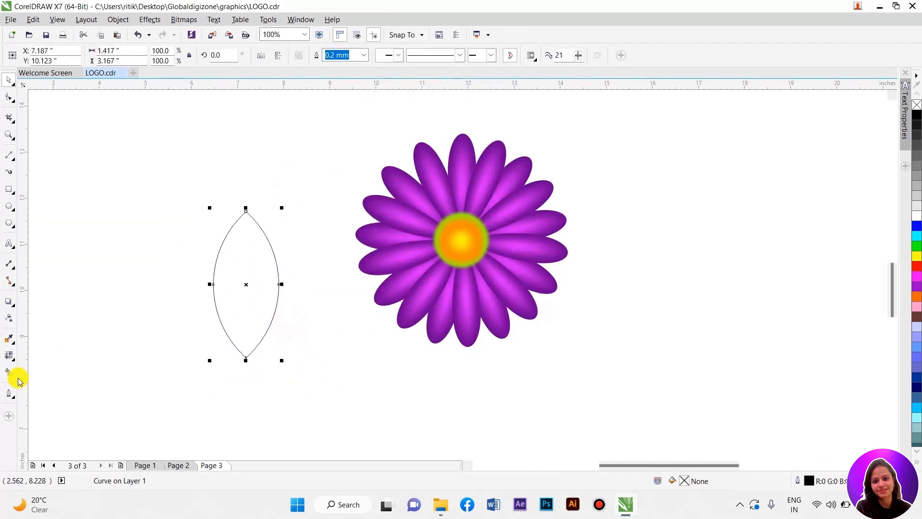
{"action": "left_click", "coordinate": [14, 352]}
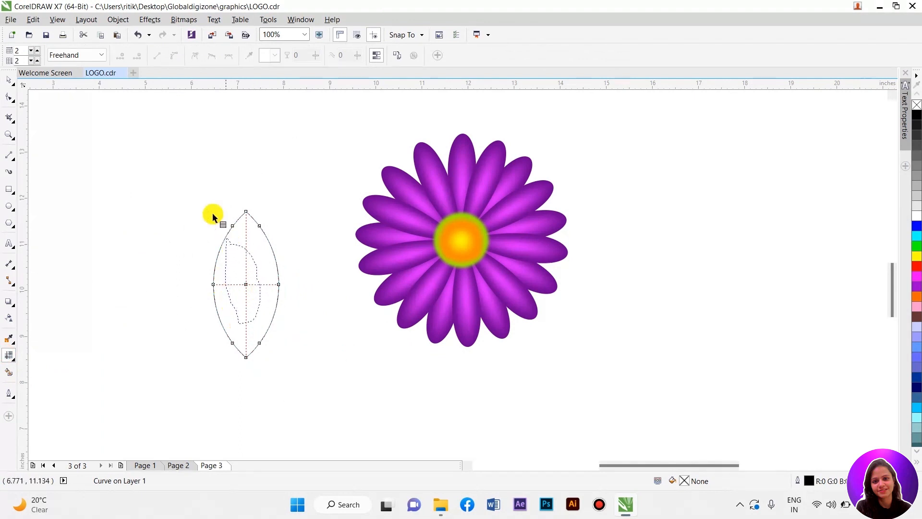
{"action": "left_click_drag", "start_coordinate": [223, 220], "coordinate": [226, 217]}
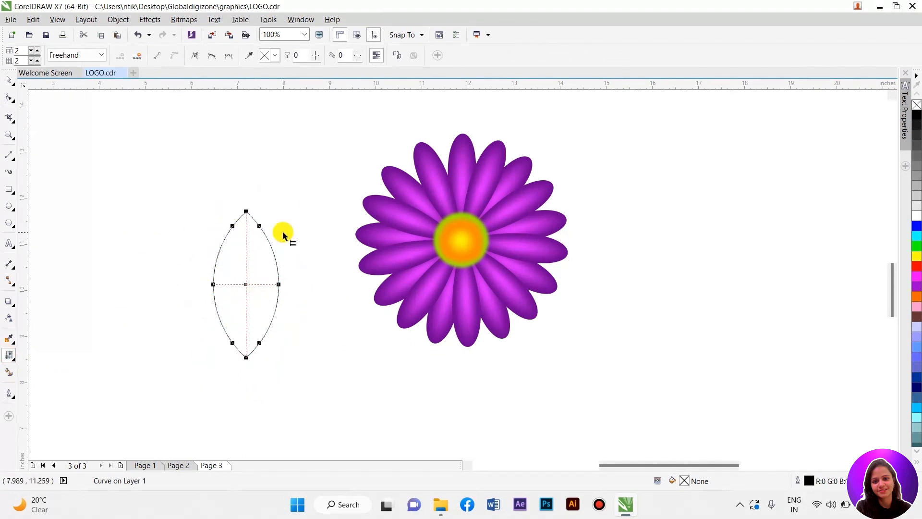
Step: Color the lens shape's mesh fill dark green with a bright green center node, and remove its outline
{"action": "left_click", "coordinate": [917, 254]}
{"action": "left_click_drag", "start_coordinate": [918, 248], "coordinate": [907, 260]}
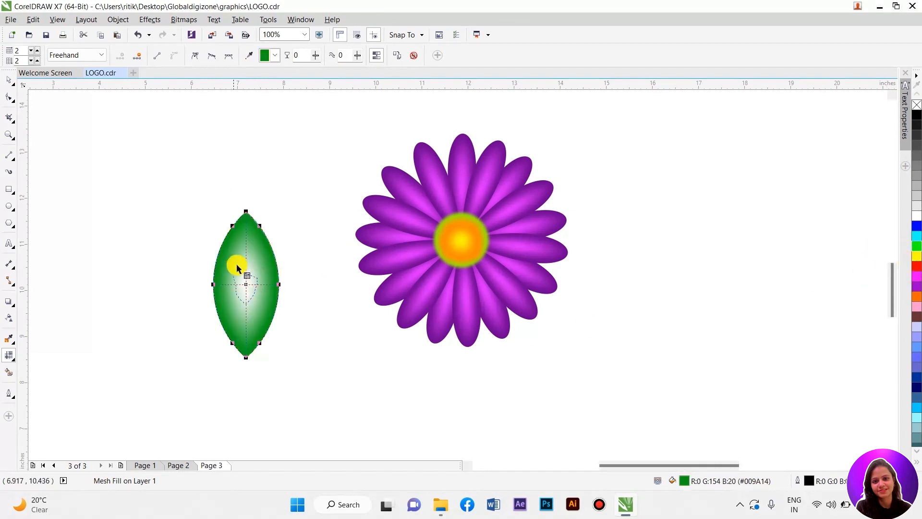
{"action": "left_click", "coordinate": [917, 246]}
{"action": "left_click", "coordinate": [8, 79]}
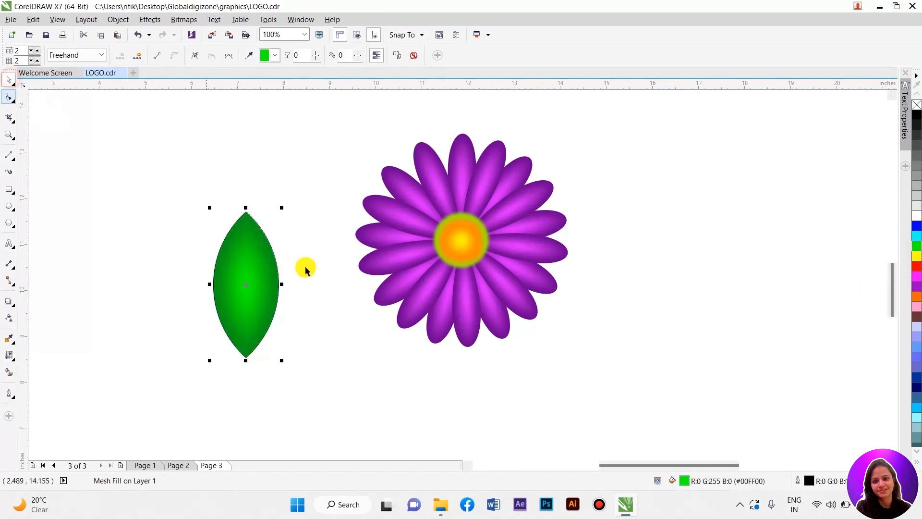
{"action": "right_click", "coordinate": [917, 104]}
{"action": "left_click", "coordinate": [715, 203]}
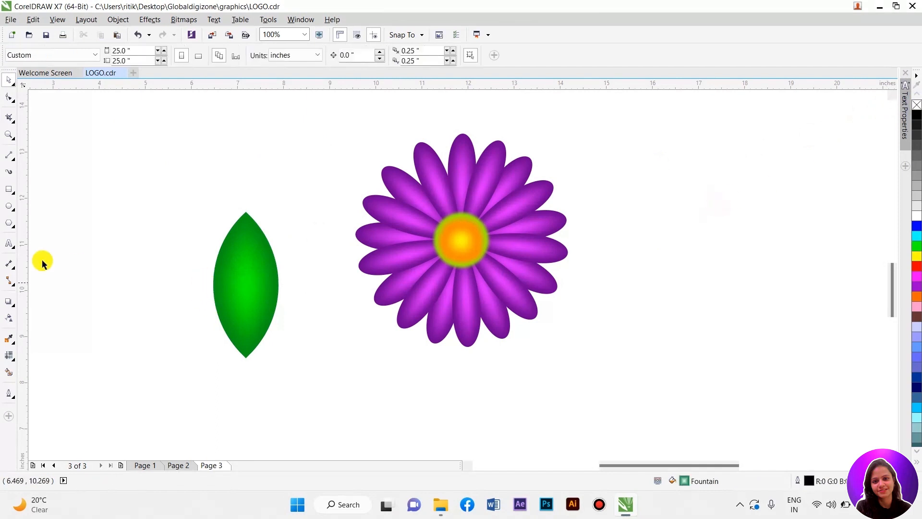
Step: Draw a narrow vein shape running up the middle of the leaf and give it white fill and outline
{"action": "left_click", "coordinate": [13, 162]}
{"action": "scroll", "coordinate": [175, 282], "scroll_direction": "up", "scroll_amount": 3}
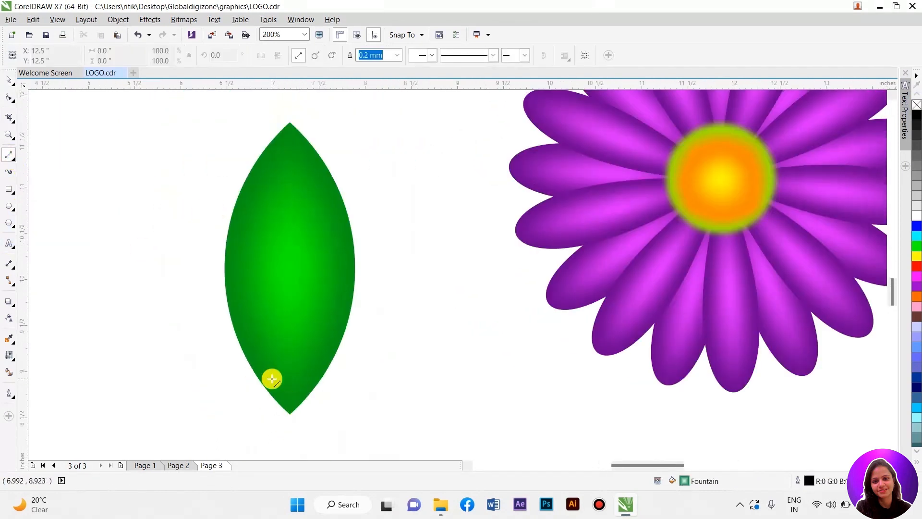
{"action": "left_click_drag", "start_coordinate": [278, 405], "coordinate": [283, 197]}
{"action": "left_click_drag", "start_coordinate": [284, 400], "coordinate": [300, 406]}
{"action": "scroll", "coordinate": [300, 405], "scroll_direction": "up", "scroll_amount": 3}
{"action": "mouse_move", "coordinate": [345, 344]}
{"action": "left_mouse_down"}
{"action": "mouse_move", "coordinate": [261, 422]}
{"action": "mouse_move", "coordinate": [175, 354]}
{"action": "mouse_move", "coordinate": [208, 430]}
{"action": "left_mouse_up"}
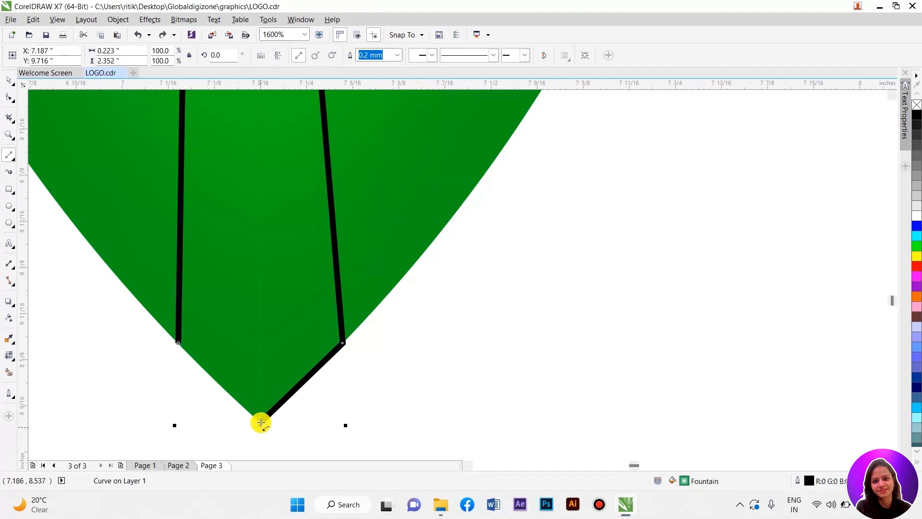
{"action": "left_click_drag", "start_coordinate": [260, 422], "coordinate": [177, 342]}
{"action": "scroll", "coordinate": [317, 367], "scroll_direction": "down", "scroll_amount": 2}
{"action": "left_click", "coordinate": [910, 217]}
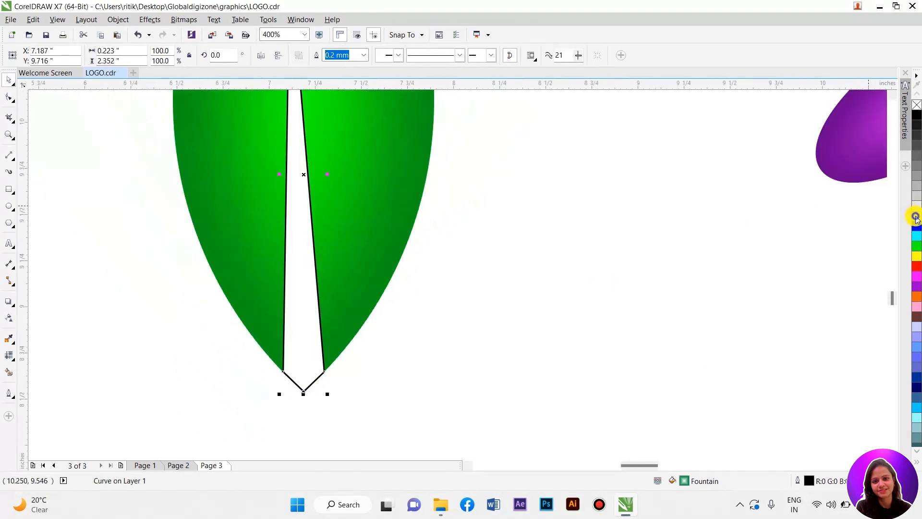
{"action": "right_click", "coordinate": [912, 216]}
Step: Bend the vein's edge into a gentle curve with the Shape tool
{"action": "scroll", "coordinate": [432, 339], "scroll_direction": "down", "scroll_amount": 3}
{"action": "scroll", "coordinate": [389, 281], "scroll_direction": "up", "scroll_amount": 1}
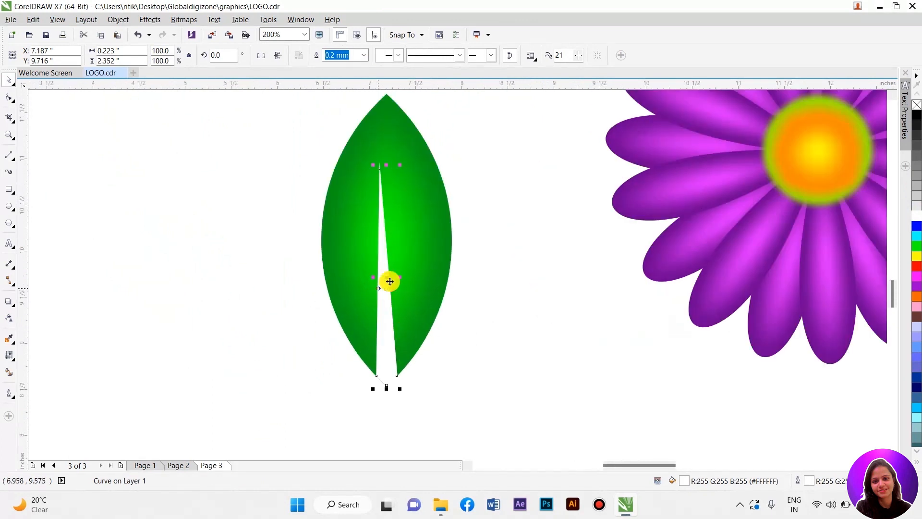
{"action": "left_click", "coordinate": [9, 99]}
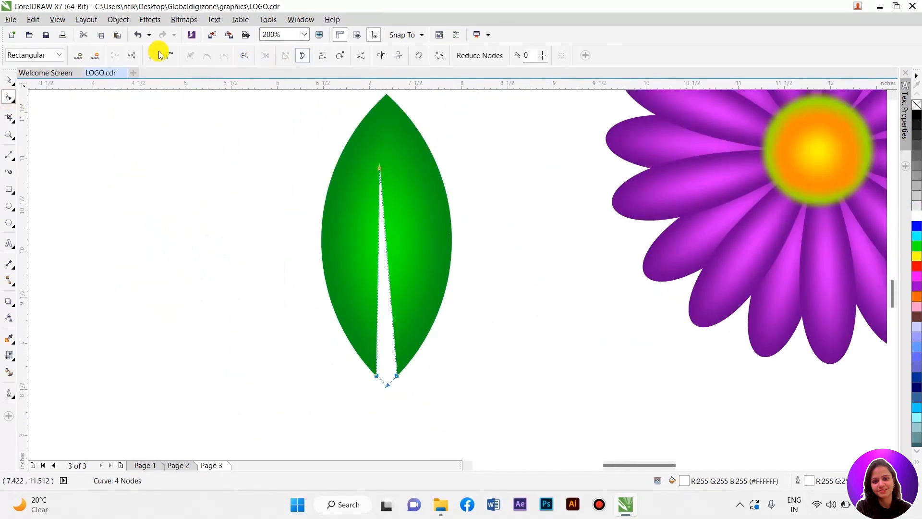
{"action": "left_click", "coordinate": [508, 244]}
{"action": "left_click_drag", "start_coordinate": [378, 280], "coordinate": [390, 279]}
{"action": "scroll", "coordinate": [438, 261], "scroll_direction": "down", "scroll_amount": 2}
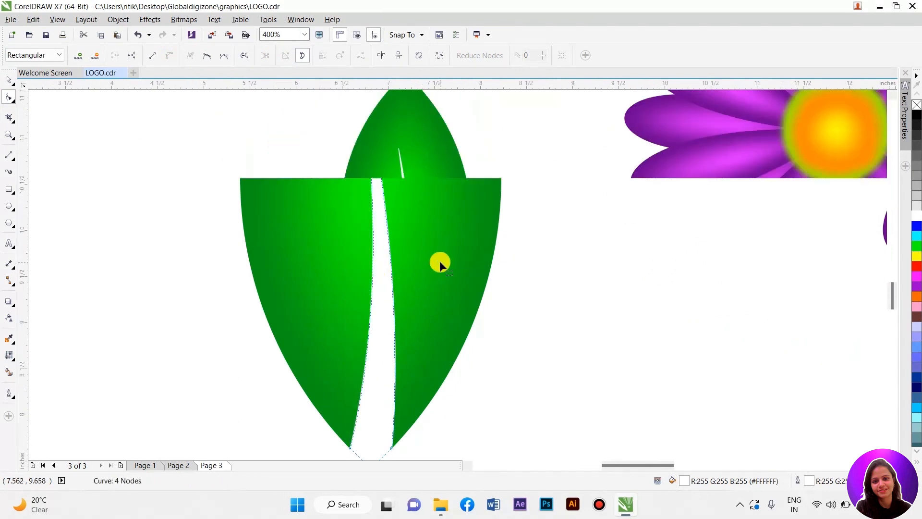
{"action": "key", "text": "space"}
Step: Make a copy of the vein scaled to about 15% and rotate it into a side branch
{"action": "left_click", "coordinate": [406, 309]}
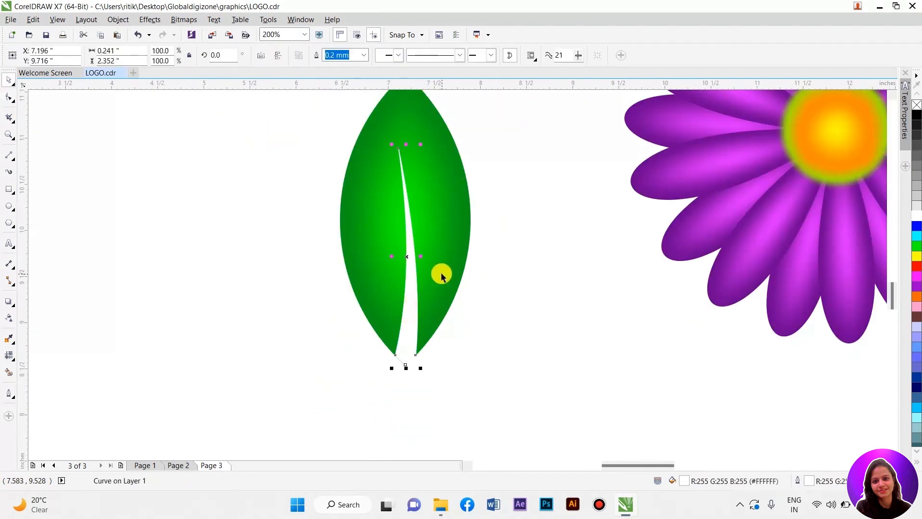
{"action": "left_click_drag", "start_coordinate": [420, 368], "coordinate": [440, 256]}
{"action": "scroll", "coordinate": [408, 253], "scroll_direction": "up", "scroll_amount": 2}
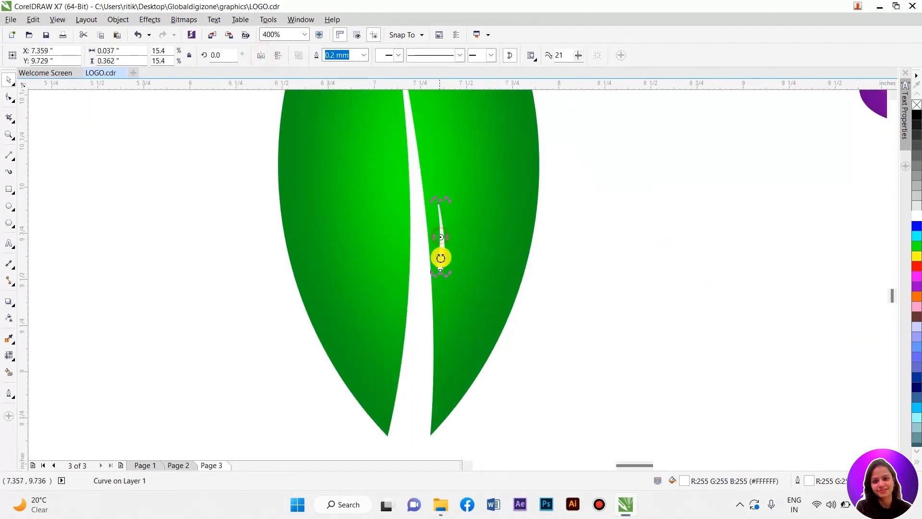
{"action": "left_click_drag", "start_coordinate": [442, 278], "coordinate": [440, 245]}
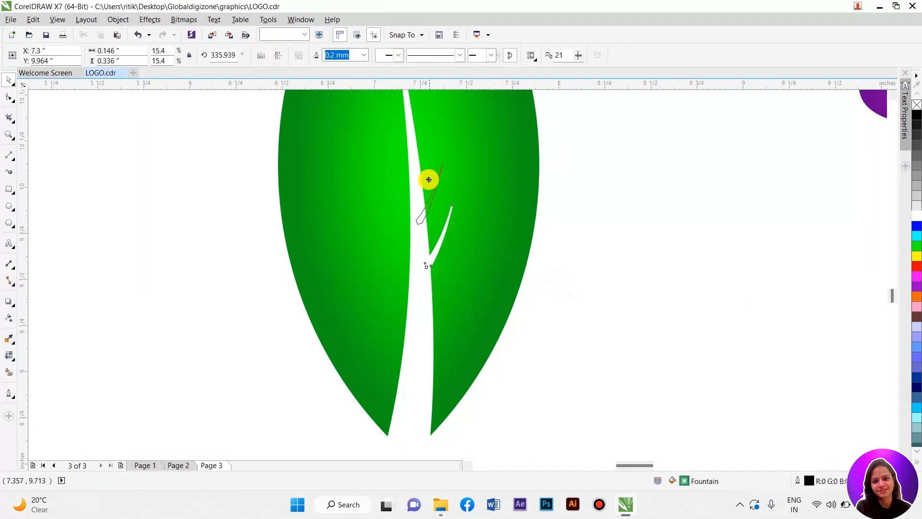
Step: Duplicate the branch several times, rotating and placing the copies along both sides of the vein
{"action": "left_click_drag", "start_coordinate": [447, 329], "coordinate": [427, 128]}
{"action": "right_click", "coordinate": [427, 128]}
{"action": "scroll", "coordinate": [485, 273], "scroll_direction": "down", "scroll_amount": 1}
{"action": "left_click_drag", "start_coordinate": [455, 203], "coordinate": [447, 234]}
{"action": "scroll", "coordinate": [462, 247], "scroll_direction": "up", "scroll_amount": 2}
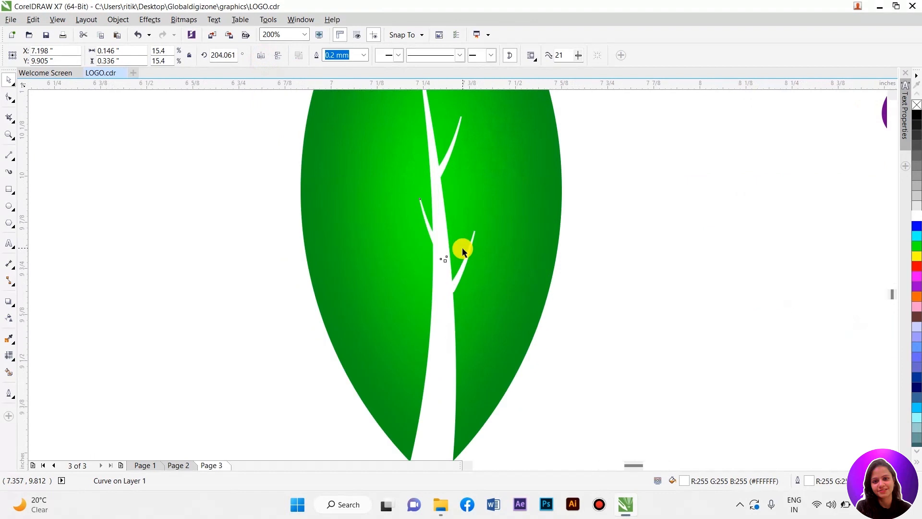
{"action": "left_click_drag", "start_coordinate": [384, 172], "coordinate": [380, 363]}
{"action": "scroll", "coordinate": [389, 230], "scroll_direction": "down", "scroll_amount": 1}
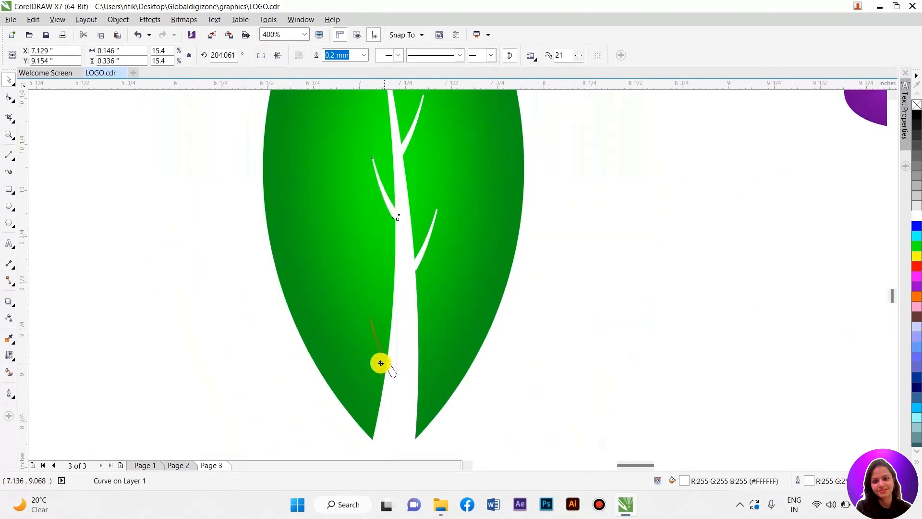
{"action": "left_click_drag", "start_coordinate": [380, 331], "coordinate": [380, 331]}
{"action": "right_click", "coordinate": [379, 331]}
{"action": "left_click", "coordinate": [506, 371]}
Step: Select the leaf with its vein and branches and group them
{"action": "scroll", "coordinate": [472, 365], "scroll_direction": "down", "scroll_amount": 1}
{"action": "left_click_drag", "start_coordinate": [429, 278], "coordinate": [361, 219]}
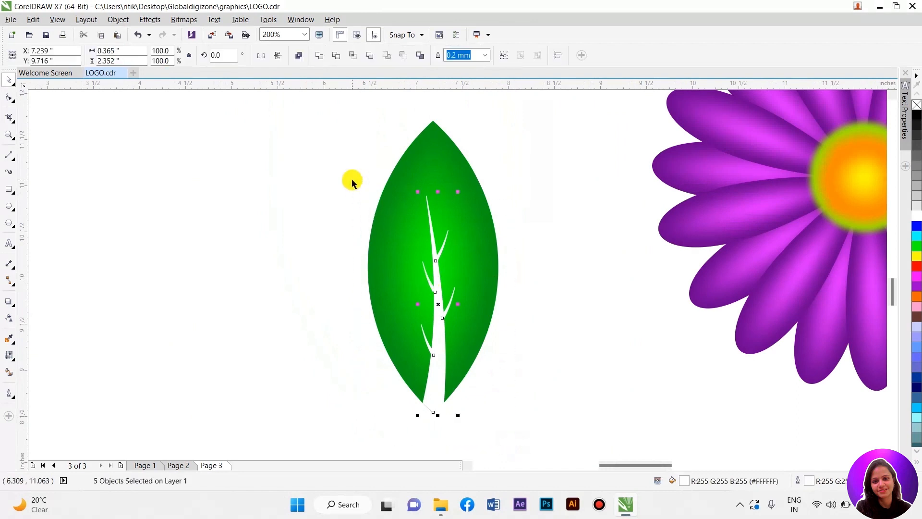
{"action": "key", "text": "ctrl+g"}
{"action": "left_click", "coordinate": [458, 193], "text": "shift"}
{"action": "left_click", "coordinate": [525, 220]}
{"action": "left_click", "coordinate": [433, 237]}
{"action": "left_click", "coordinate": [472, 211], "text": "shift"}
{"action": "scroll", "coordinate": [358, 152], "scroll_direction": "down", "scroll_amount": 1}
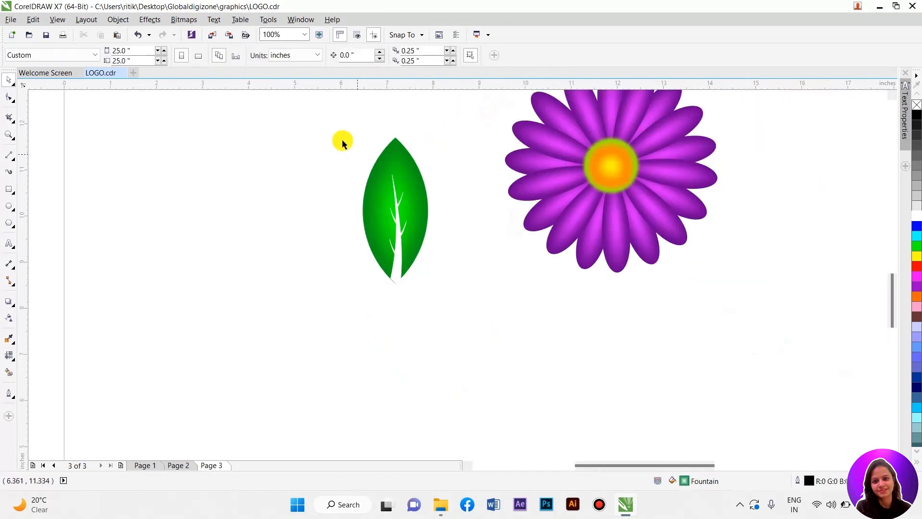
{"action": "scroll", "coordinate": [349, 183], "scroll_direction": "down", "scroll_amount": 1}
{"action": "scroll", "coordinate": [350, 183], "scroll_direction": "up", "scroll_amount": 1}
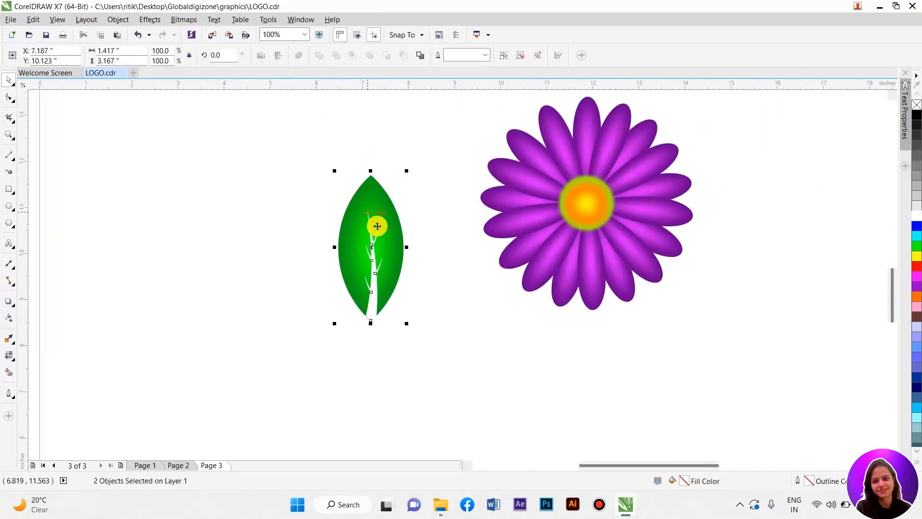
Step: Ungroup the leaf and delete all the vein and branch shapes
{"action": "right_click", "coordinate": [377, 226]}
{"action": "left_click", "coordinate": [403, 287]}
{"action": "scroll", "coordinate": [266, 252], "scroll_direction": "down", "scroll_amount": 1}
{"action": "left_click_drag", "start_coordinate": [310, 242], "coordinate": [412, 129]}
{"action": "scroll", "coordinate": [441, 170], "scroll_direction": "down", "scroll_amount": 1}
{"action": "scroll", "coordinate": [431, 133], "scroll_direction": "up", "scroll_amount": 2}
{"action": "left_click", "coordinate": [513, 230]}
{"action": "left_click", "coordinate": [431, 229]}
{"action": "right_click", "coordinate": [446, 214]}
{"action": "left_click", "coordinate": [493, 258]}
{"action": "left_click_drag", "start_coordinate": [353, 180], "coordinate": [446, 310]}
{"action": "key", "text": "Delete"}
Step: Rotate the leaf to tilt it and place it at the upper left of the flower
{"action": "left_click", "coordinate": [439, 232]}
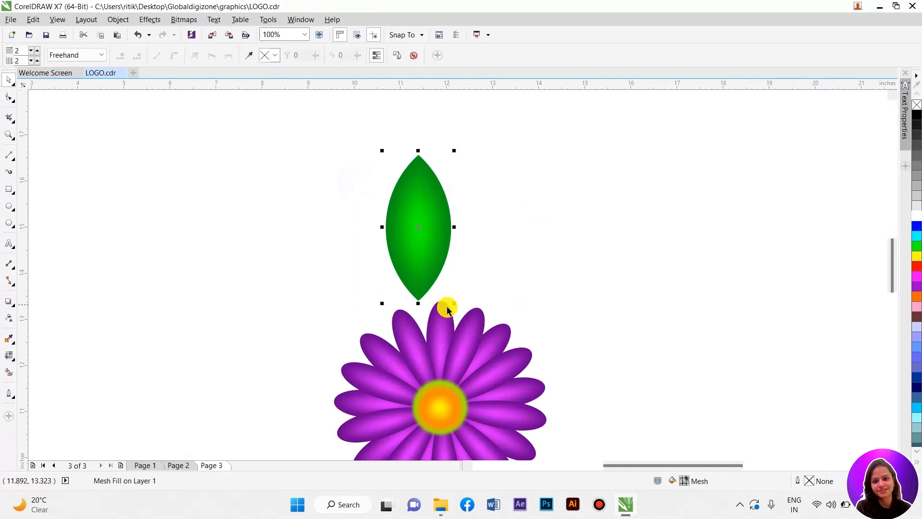
{"action": "left_click", "coordinate": [431, 267]}
{"action": "left_click_drag", "start_coordinate": [453, 303], "coordinate": [509, 288]}
{"action": "left_click", "coordinate": [438, 263]}
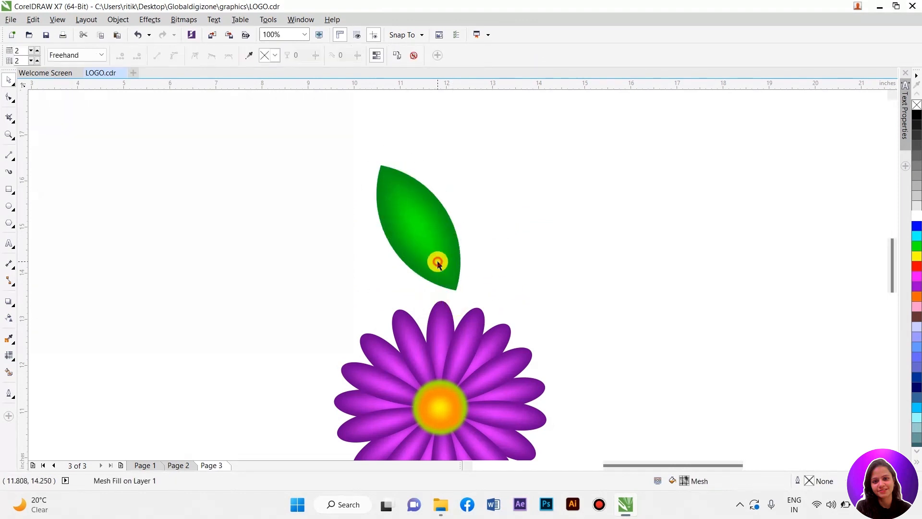
{"action": "left_click_drag", "start_coordinate": [374, 163], "coordinate": [250, 88]}
{"action": "scroll", "coordinate": [470, 262], "scroll_direction": "down", "scroll_amount": 1}
{"action": "left_click_drag", "start_coordinate": [438, 257], "coordinate": [418, 292]}
{"action": "left_click_drag", "start_coordinate": [364, 220], "coordinate": [400, 258]}
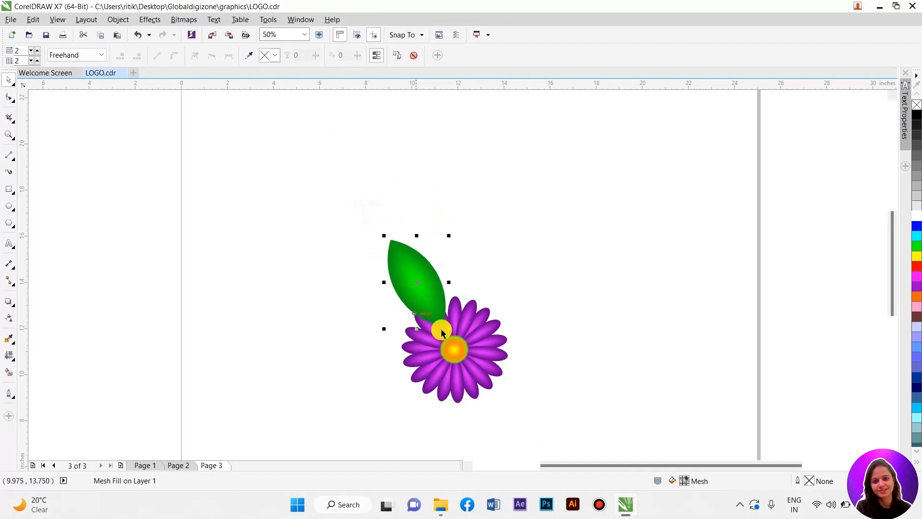
{"action": "left_click", "coordinate": [479, 358]}
{"action": "right_click", "coordinate": [478, 358]}
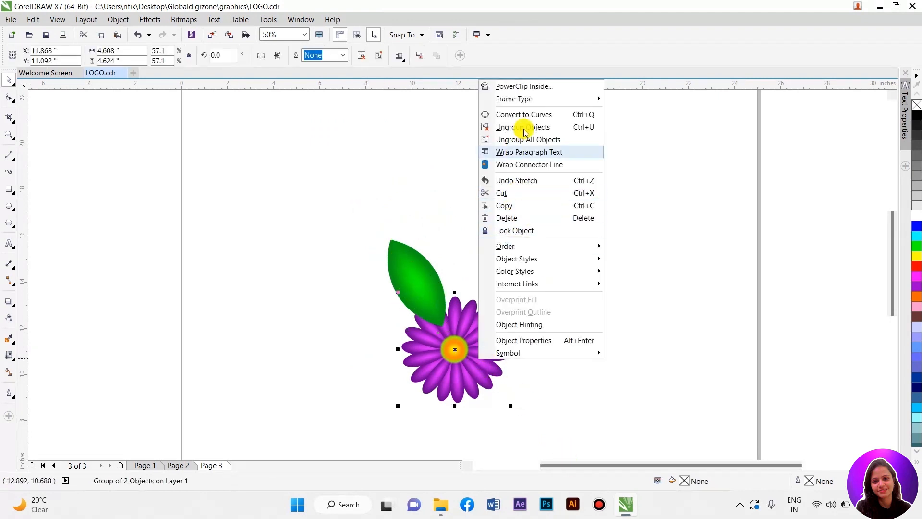
{"action": "mouse_move", "coordinate": [595, 246]}
{"action": "left_click", "coordinate": [420, 218]}
Step: Duplicate the leaf and move the copy up and to the right
{"action": "left_click", "coordinate": [418, 268]}
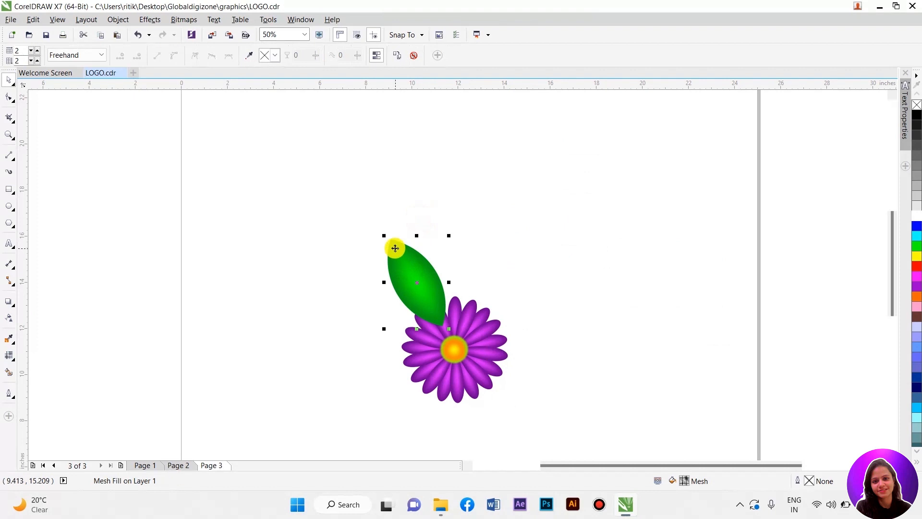
{"action": "left_click_drag", "start_coordinate": [410, 262], "coordinate": [448, 262]}
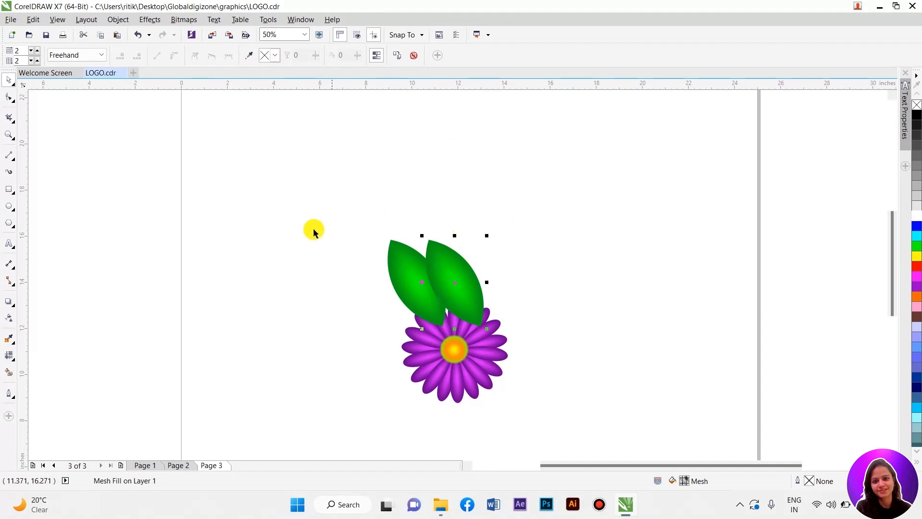
{"action": "left_click", "coordinate": [230, 182]}
{"action": "left_click_drag", "start_coordinate": [448, 269], "coordinate": [468, 252]}
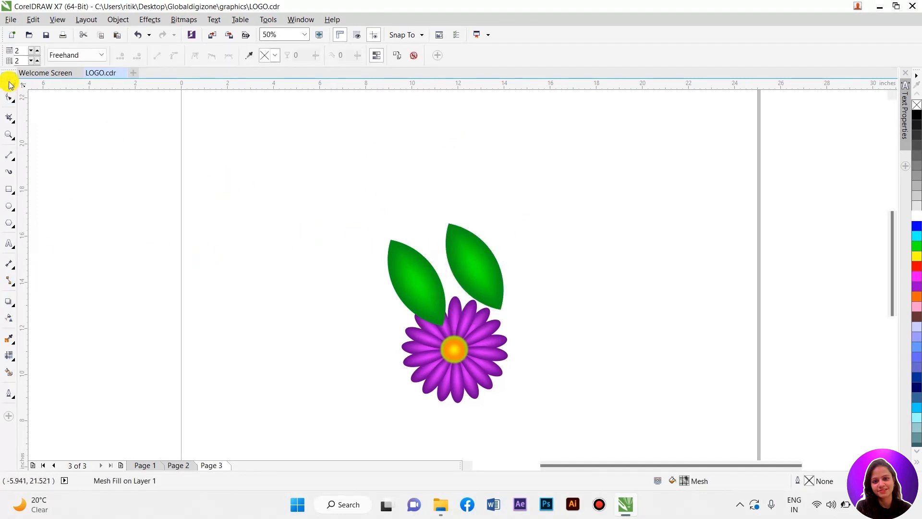
Step: Mirror the copied leaf and rotate it to lean outward at the flower's upper right
{"action": "right_click", "coordinate": [478, 247]}
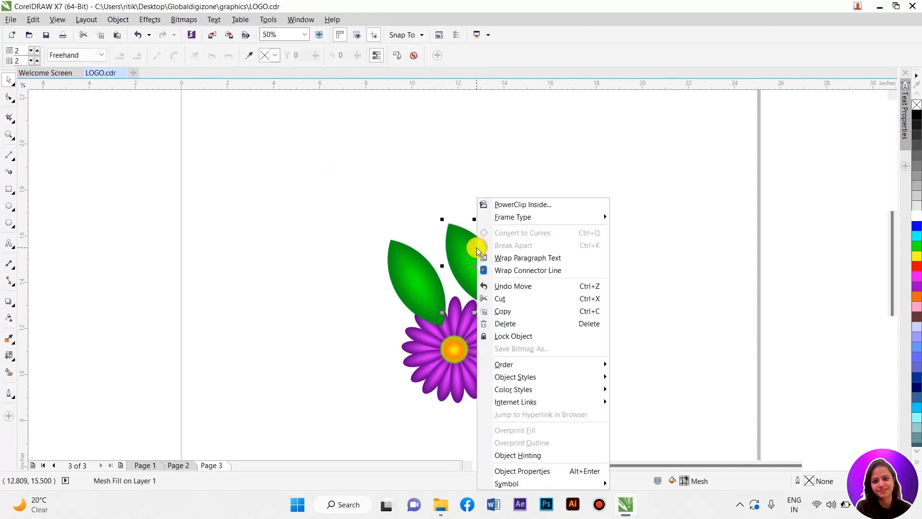
{"action": "left_click", "coordinate": [434, 192]}
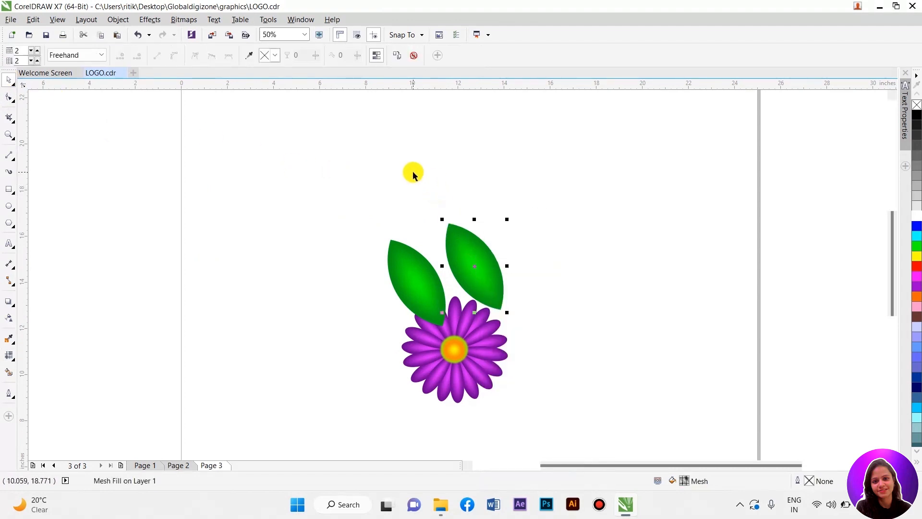
{"action": "left_click", "coordinate": [468, 246]}
{"action": "left_click_drag", "start_coordinate": [507, 314], "coordinate": [449, 323]}
{"action": "left_click", "coordinate": [543, 287]}
{"action": "scroll", "coordinate": [492, 288], "scroll_direction": "up", "scroll_amount": 1}
{"action": "left_click_drag", "start_coordinate": [476, 234], "coordinate": [518, 264]}
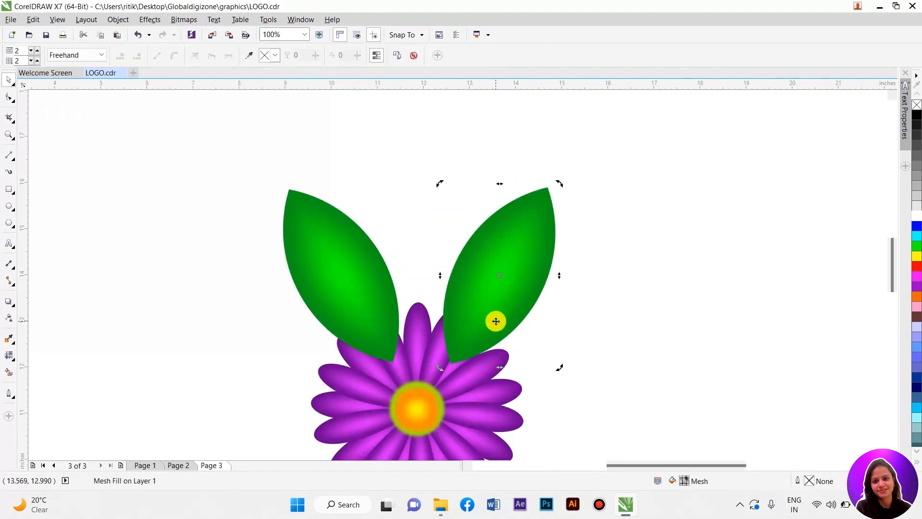
{"action": "left_click_drag", "start_coordinate": [443, 370], "coordinate": [429, 361]}
{"action": "left_click_drag", "start_coordinate": [360, 305], "coordinate": [397, 297]}
{"action": "scroll", "coordinate": [446, 286], "scroll_direction": "down", "scroll_amount": 1}
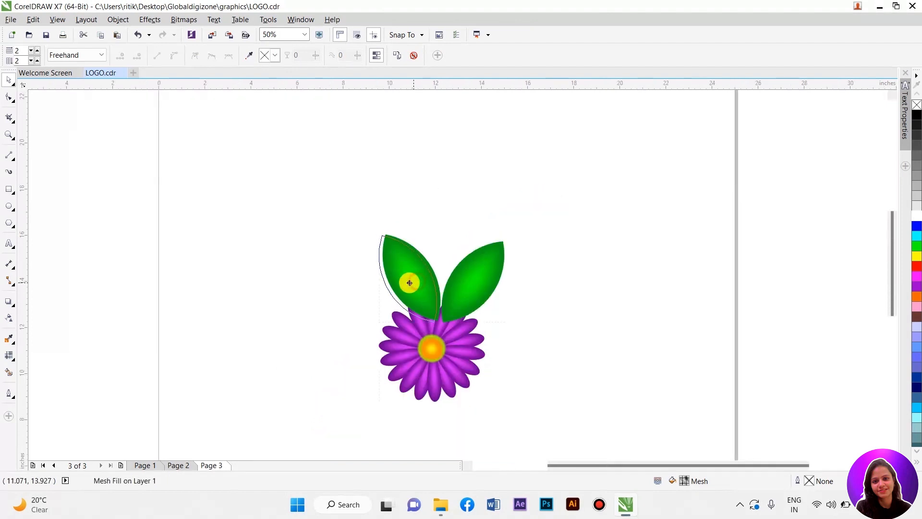
Step: Duplicate a leaf, rotate it upright and stretch it taller as a center leaf between the two side leaves
{"action": "left_click_drag", "start_coordinate": [463, 275], "coordinate": [440, 246]}
{"action": "right_click", "coordinate": [439, 246]}
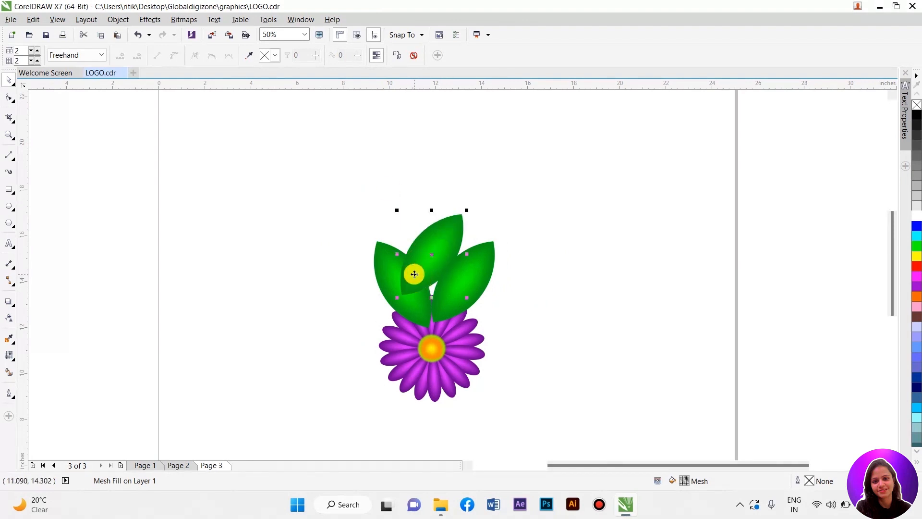
{"action": "left_click_drag", "start_coordinate": [401, 303], "coordinate": [434, 320]}
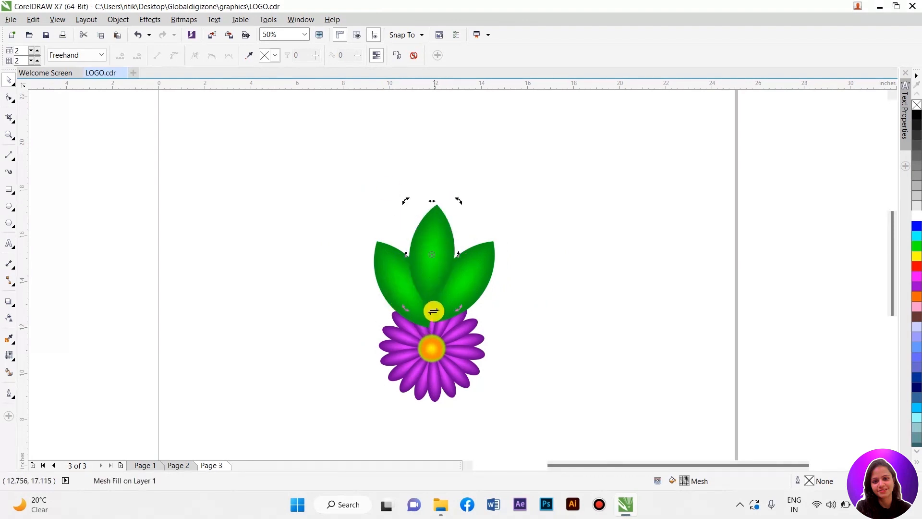
{"action": "left_click_drag", "start_coordinate": [456, 202], "coordinate": [467, 178]}
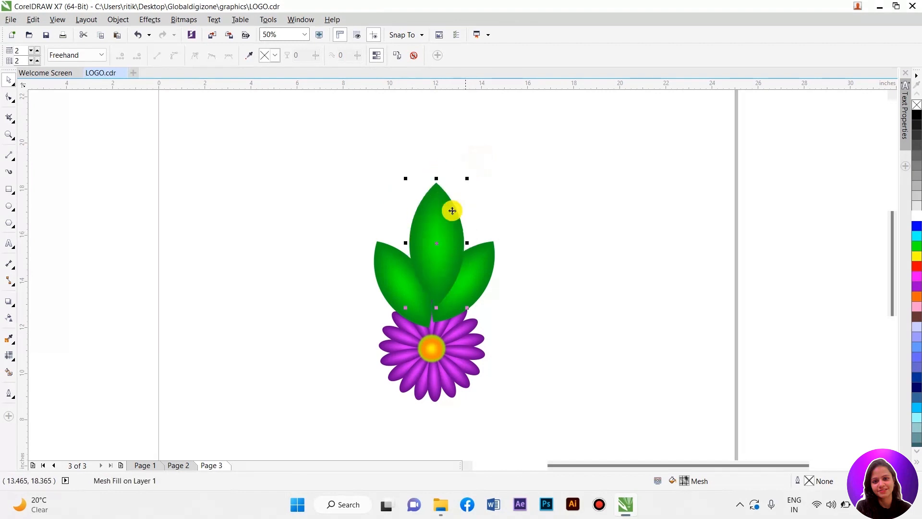
{"action": "scroll", "coordinate": [431, 262], "scroll_direction": "up", "scroll_amount": 2}
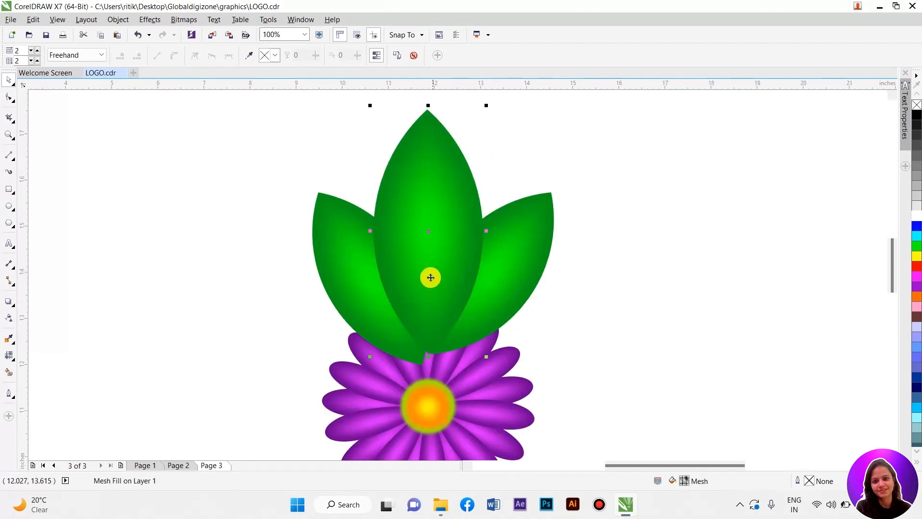
{"action": "left_click_drag", "start_coordinate": [514, 267], "coordinate": [523, 278]}
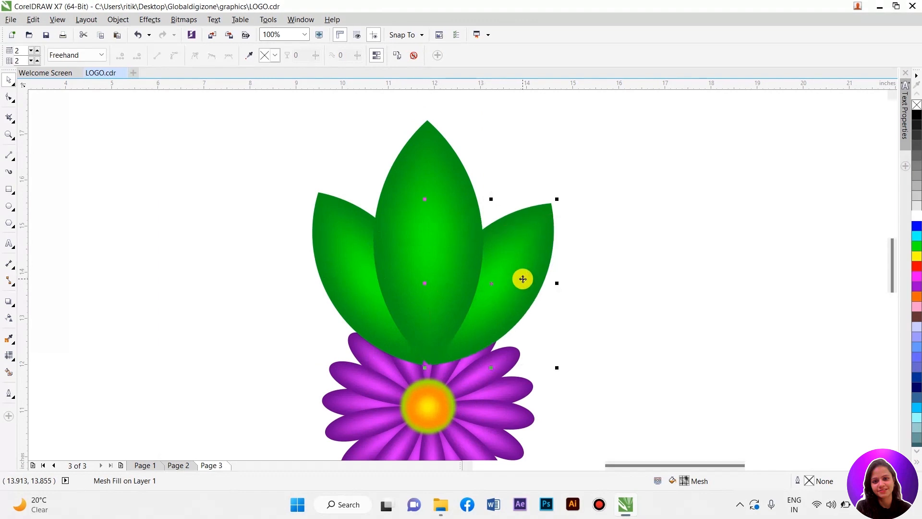
{"action": "scroll", "coordinate": [527, 274], "scroll_direction": "down", "scroll_amount": 2}
Step: Enlarge the flower and move it up to overlap the bases of the leaves
{"action": "left_click", "coordinate": [480, 325]}
{"action": "right_click", "coordinate": [480, 327]}
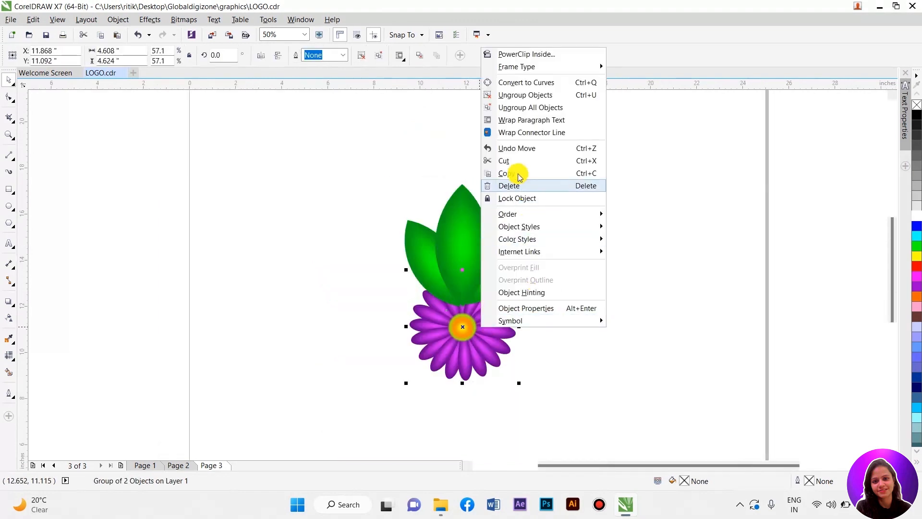
{"action": "mouse_move", "coordinate": [522, 214]}
{"action": "left_click", "coordinate": [632, 215]}
{"action": "left_click_drag", "start_coordinate": [487, 335], "coordinate": [482, 300]}
{"action": "left_click_drag", "start_coordinate": [513, 349], "coordinate": [557, 392]}
{"action": "left_click_drag", "start_coordinate": [498, 335], "coordinate": [485, 332]}
Step: Nudge the two side leaves slightly outward around the center leaf
{"action": "left_click", "coordinate": [414, 228]}
{"action": "left_click_drag", "start_coordinate": [411, 229], "coordinate": [402, 230]}
{"action": "mouse_move", "coordinate": [522, 223]}
{"action": "left_mouse_down"}
{"action": "mouse_move", "coordinate": [523, 215]}
{"action": "mouse_move", "coordinate": [525, 229]}
{"action": "left_mouse_up"}
{"action": "left_click", "coordinate": [578, 224]}
{"action": "scroll", "coordinate": [495, 222], "scroll_direction": "down", "scroll_amount": 1}
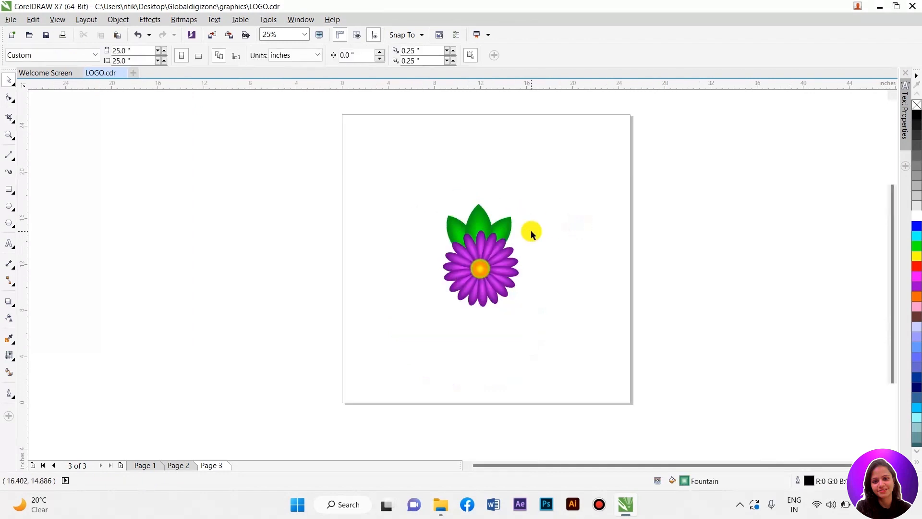
Step: Make a smaller copy of the flower with its leaves, place it at the main flower's lower right and tilt it slightly
{"action": "scroll", "coordinate": [505, 215], "scroll_direction": "up", "scroll_amount": 1}
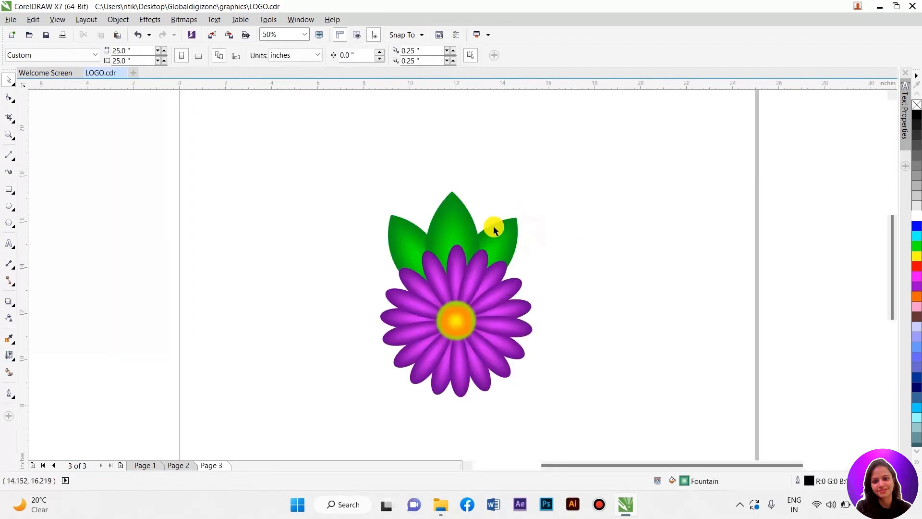
{"action": "left_click", "coordinate": [435, 286]}
{"action": "left_click_drag", "start_coordinate": [341, 143], "coordinate": [563, 438]}
{"action": "left_click_drag", "start_coordinate": [535, 397], "coordinate": [444, 277]}
{"action": "left_click_drag", "start_coordinate": [417, 238], "coordinate": [569, 309]}
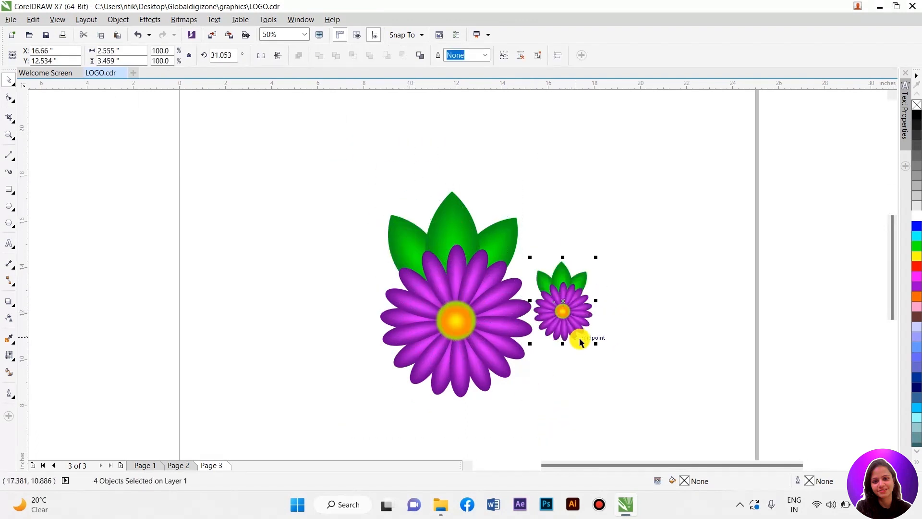
{"action": "left_click", "coordinate": [592, 325]}
{"action": "left_click_drag", "start_coordinate": [596, 343], "coordinate": [571, 274]}
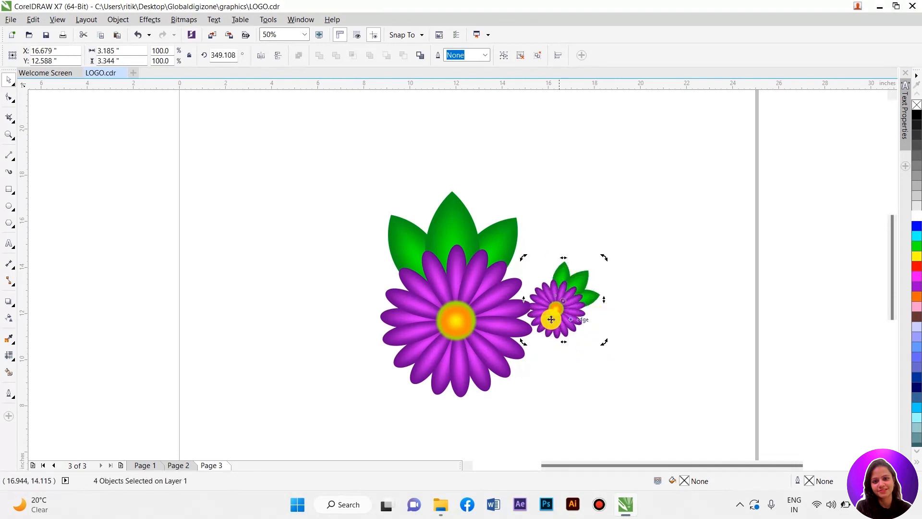
Step: Copy the small flower to the main flower's upper left, rotate it, and nudge the right small flower slightly
{"action": "left_click_drag", "start_coordinate": [553, 306], "coordinate": [375, 336]}
{"action": "left_click", "coordinate": [335, 288]}
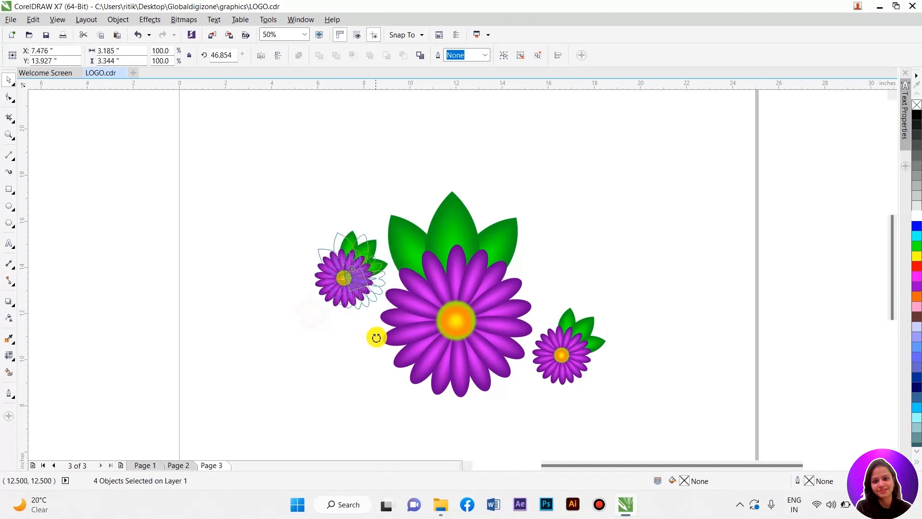
{"action": "left_click", "coordinate": [565, 230]}
{"action": "left_click_drag", "start_coordinate": [567, 353], "coordinate": [565, 349]}
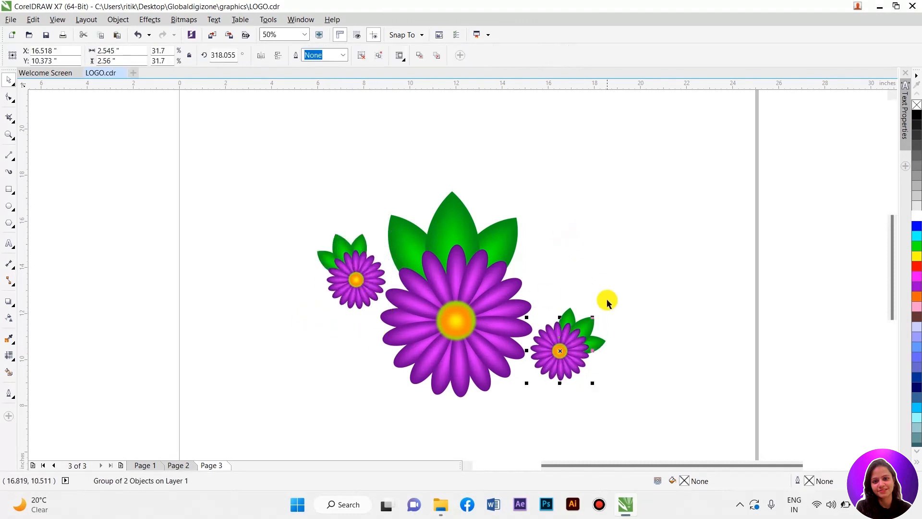
{"action": "left_click", "coordinate": [608, 309]}
Step: Zoom in on the finished design and view it in full-screen preview
{"action": "scroll", "coordinate": [458, 262], "scroll_direction": "down", "scroll_amount": 1}
{"action": "scroll", "coordinate": [466, 297], "scroll_direction": "up", "scroll_amount": 1}
{"action": "scroll", "coordinate": [432, 292], "scroll_direction": "up", "scroll_amount": 1}
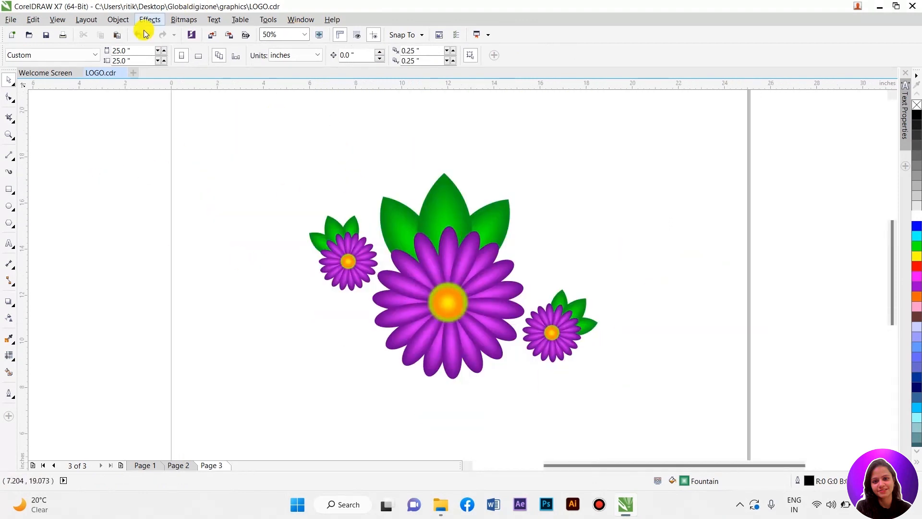
{"action": "left_click", "coordinate": [57, 19]}
{"action": "left_click", "coordinate": [339, 162]}
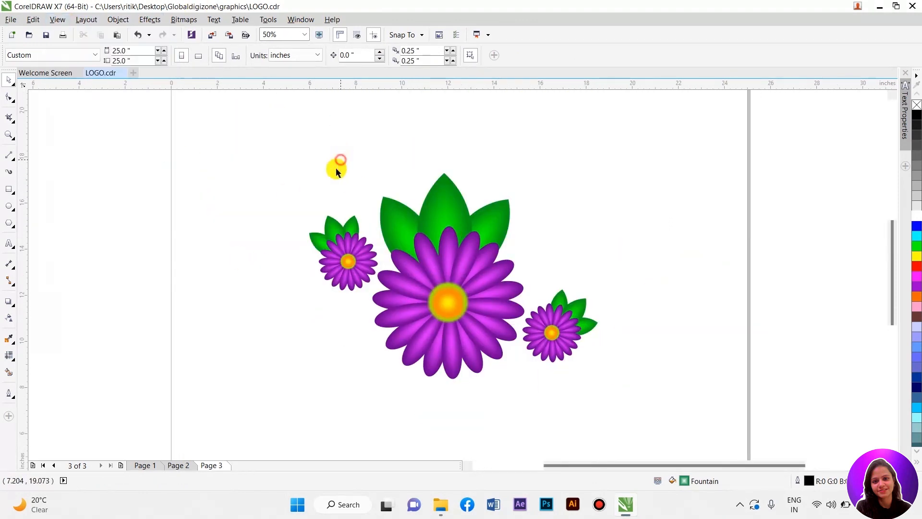
{"action": "left_click", "coordinate": [8, 135]}
{"action": "left_click_drag", "start_coordinate": [290, 167], "coordinate": [609, 390]}
{"action": "key", "text": "space"}
{"action": "left_click", "coordinate": [57, 19]}
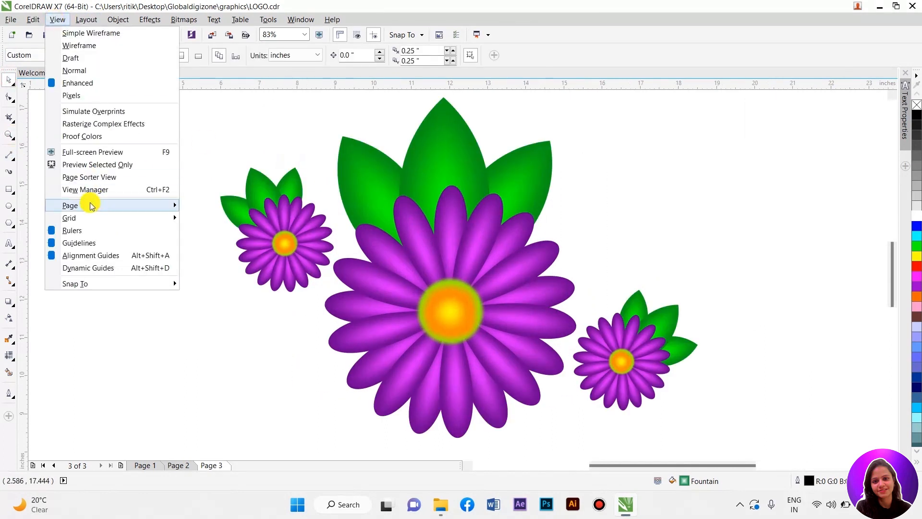
{"action": "left_click", "coordinate": [83, 152]}
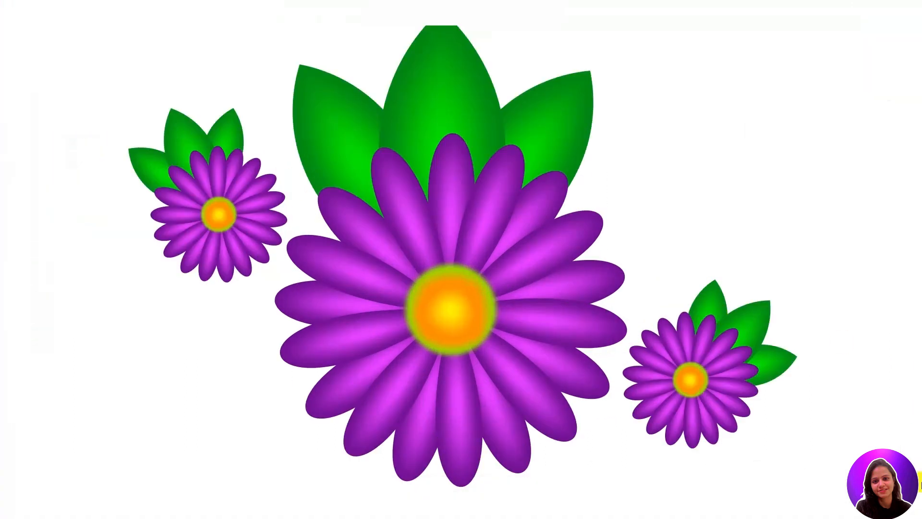